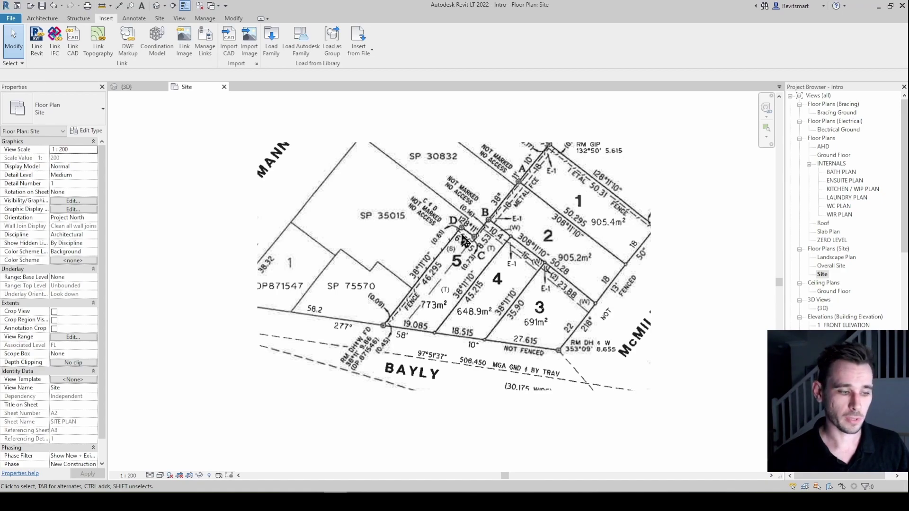
# - Examine the boundary distances and bearings of lot 4 on the survey plan image
pyautogui.click(479, 277)
pyautogui.moveTo(479, 277); pyautogui.dragTo(485, 276)
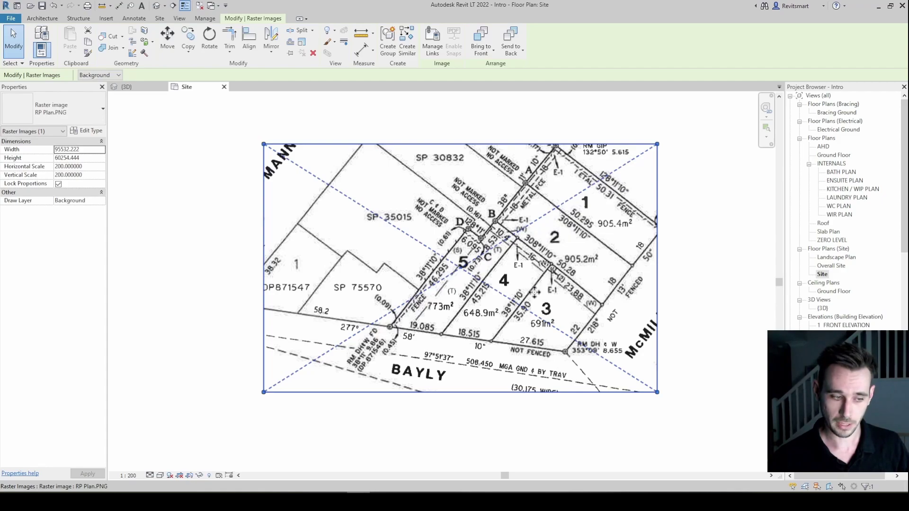
pyautogui.click(676, 303)
pyautogui.moveTo(536, 298); pyautogui.dragTo(471, 291)
pyautogui.press('Escape')
pyautogui.click(463, 296)
pyautogui.scroll(3, 464, 291)
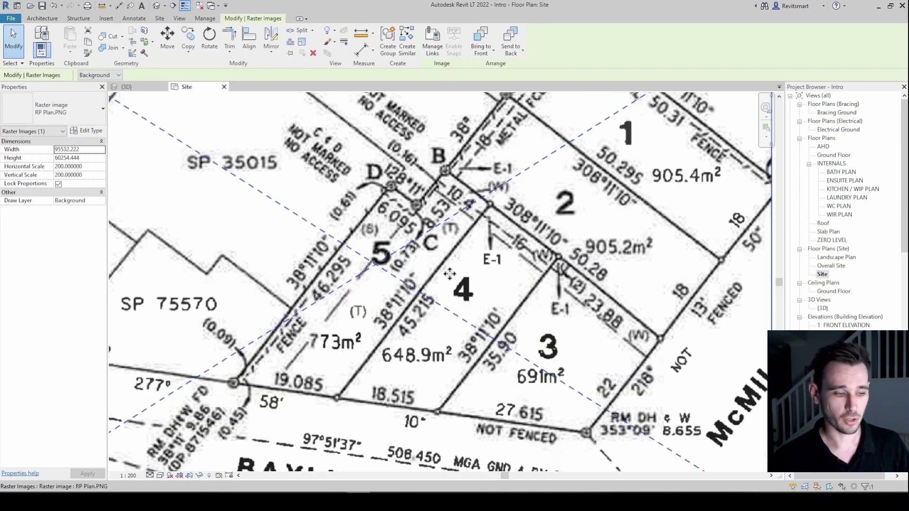
pyautogui.scroll(-2, 554, 234)
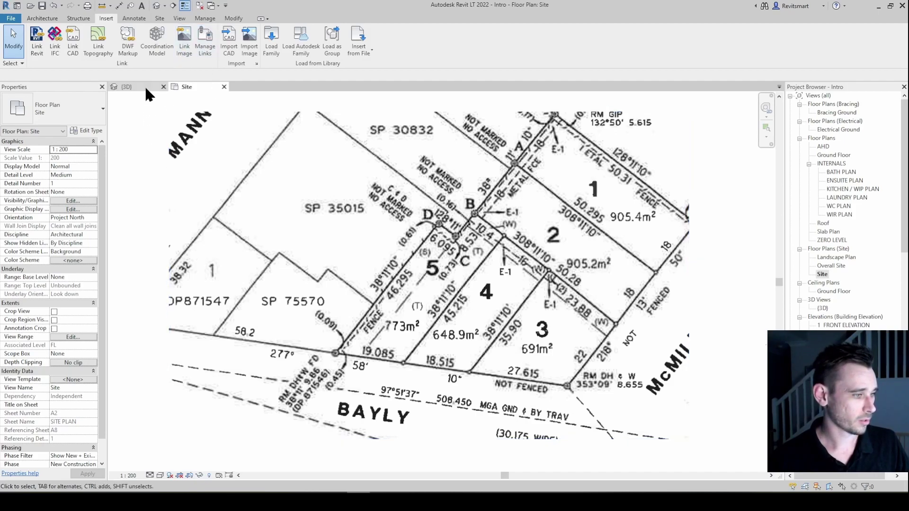
# - Start a property line created by entering distances and bearings, keeping the deed data dialog clear of lot 4
pyautogui.click(161, 19)
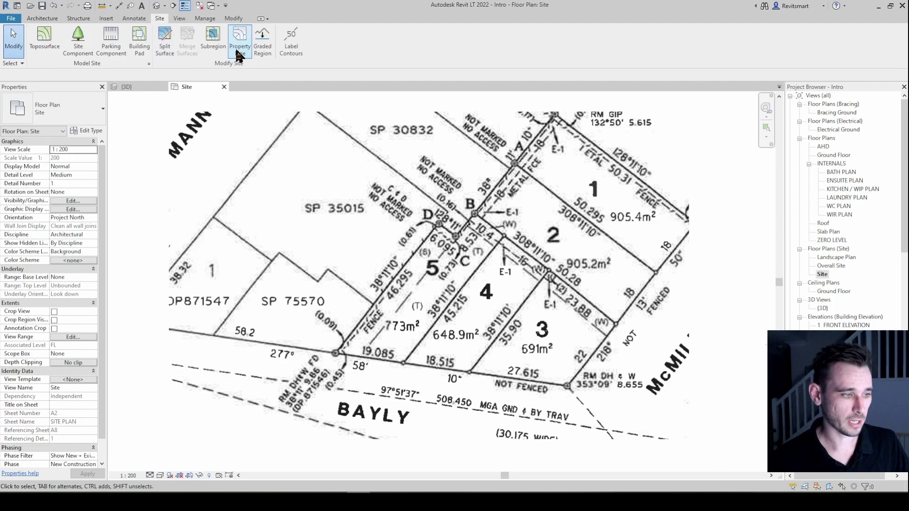
pyautogui.click(238, 51)
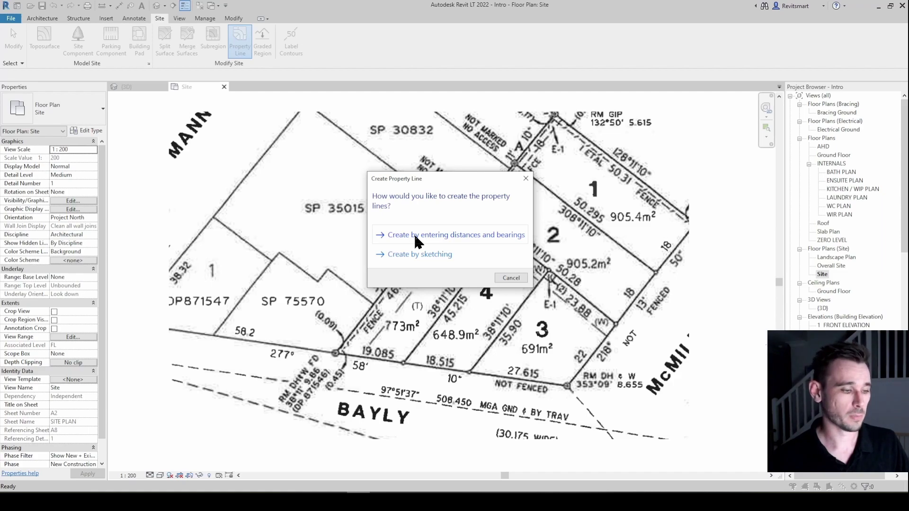
pyautogui.click(447, 235)
pyautogui.moveTo(455, 178); pyautogui.dragTo(189, 180)
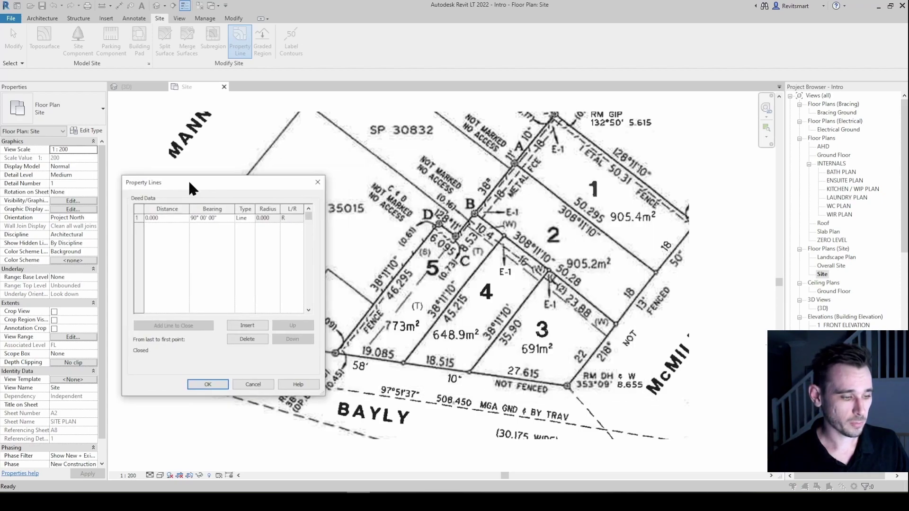
# - Try the Arc type for the first deed line and return it to Line
pyautogui.click(161, 219)
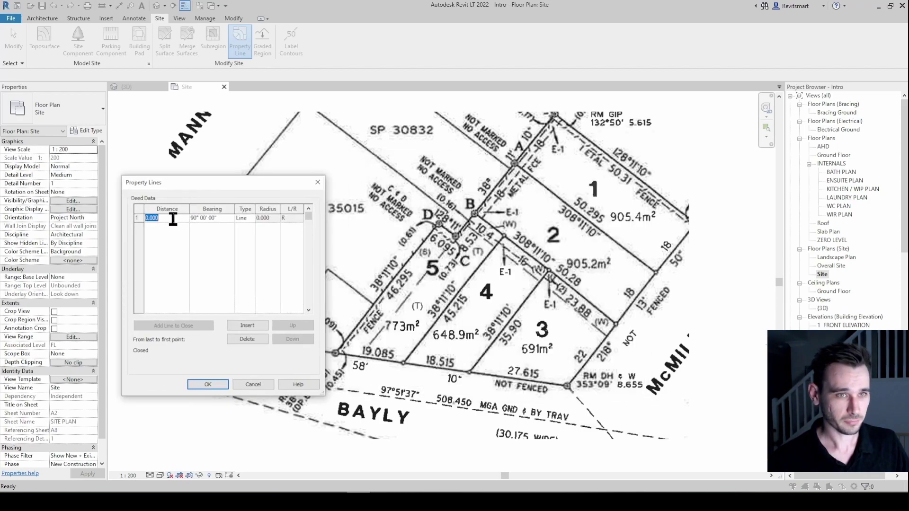
pyautogui.click(221, 218)
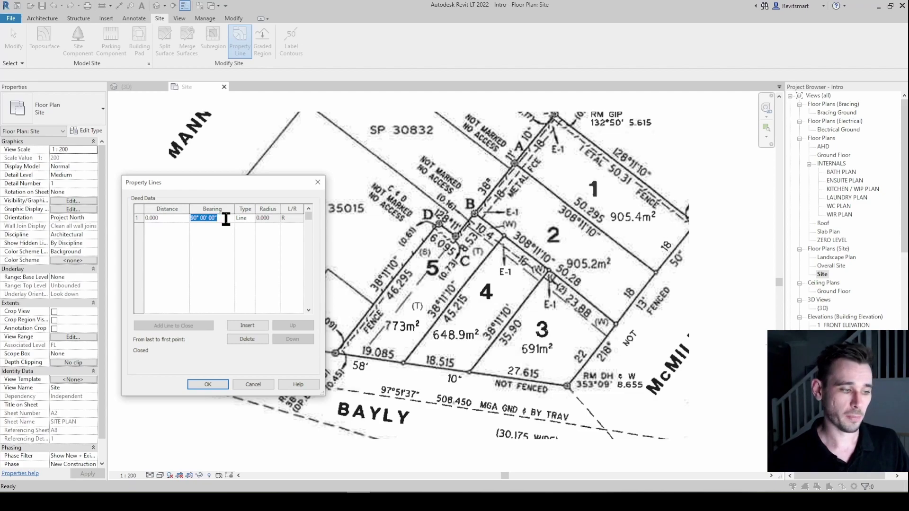
pyautogui.click(245, 218)
pyautogui.click(247, 219)
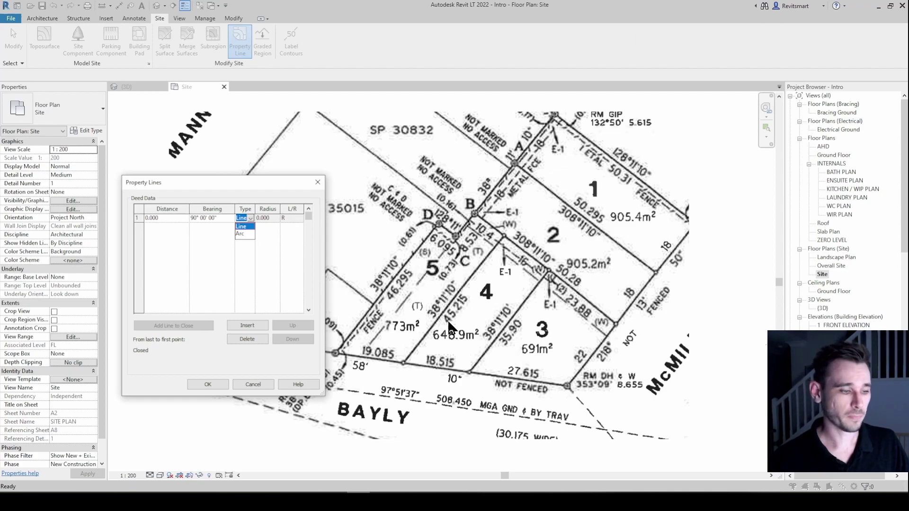
pyautogui.click(246, 238)
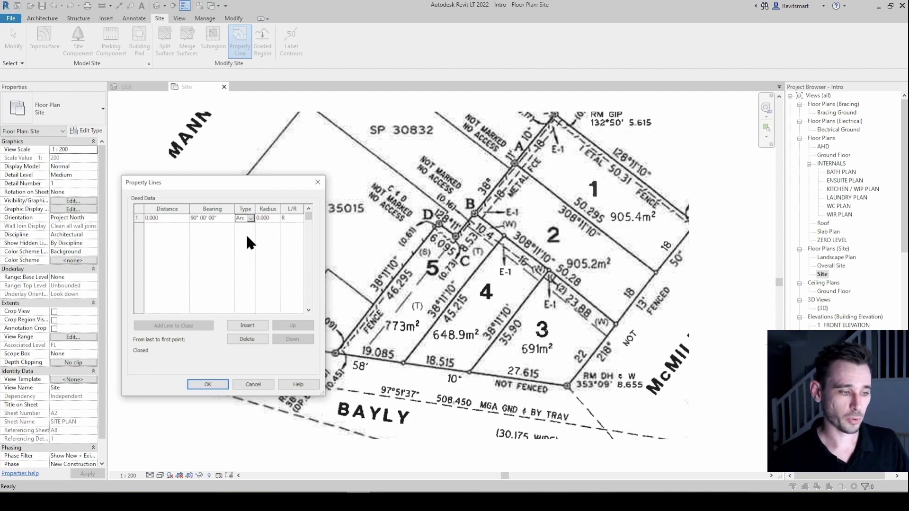
pyautogui.click(271, 219)
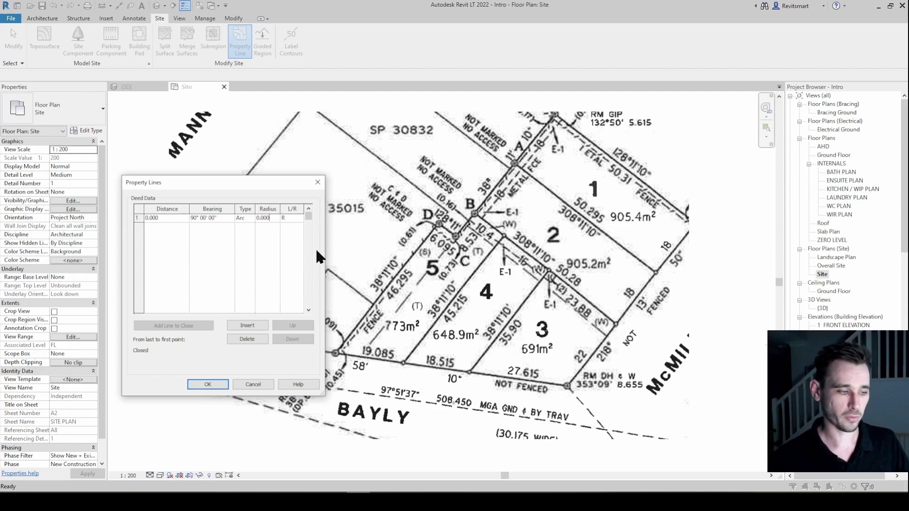
pyautogui.click(251, 218)
pyautogui.click(249, 219)
pyautogui.click(249, 219)
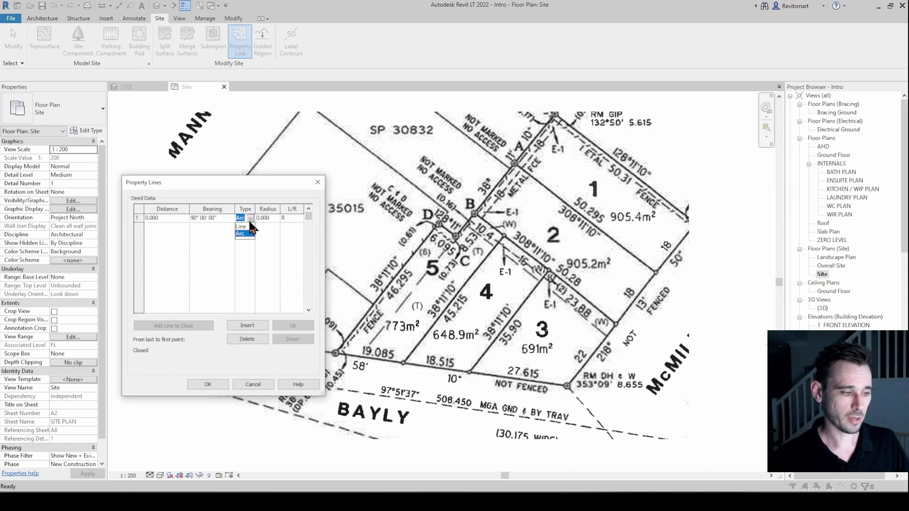
pyautogui.click(244, 227)
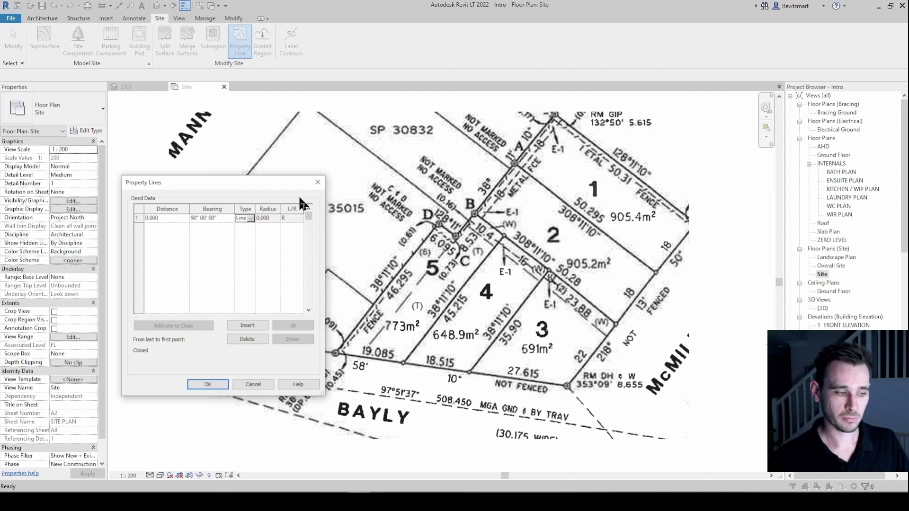
# - Enlarge the deed data dialog and set the first line's distance to 45215 and its bearing to 38° 11' 10"
pyautogui.moveTo(280, 183); pyautogui.dragTo(279, 119)
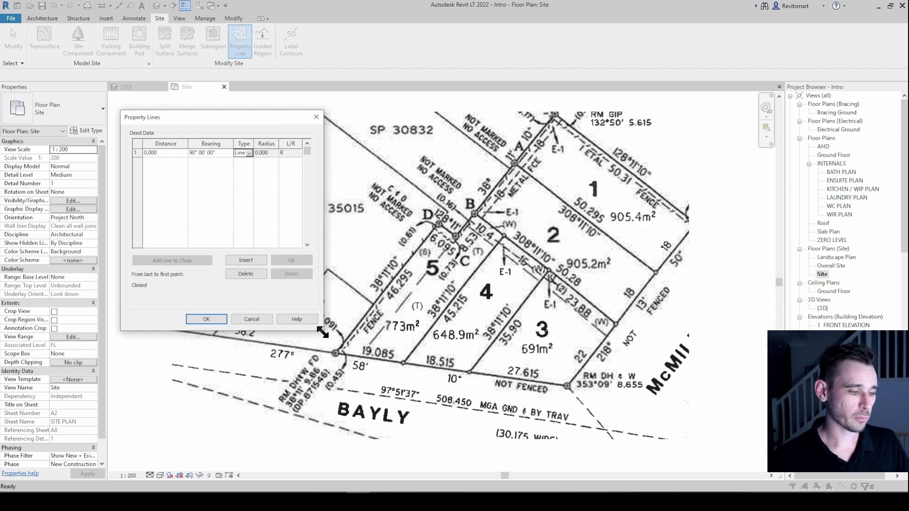
pyautogui.moveTo(322, 333); pyautogui.dragTo(368, 365)
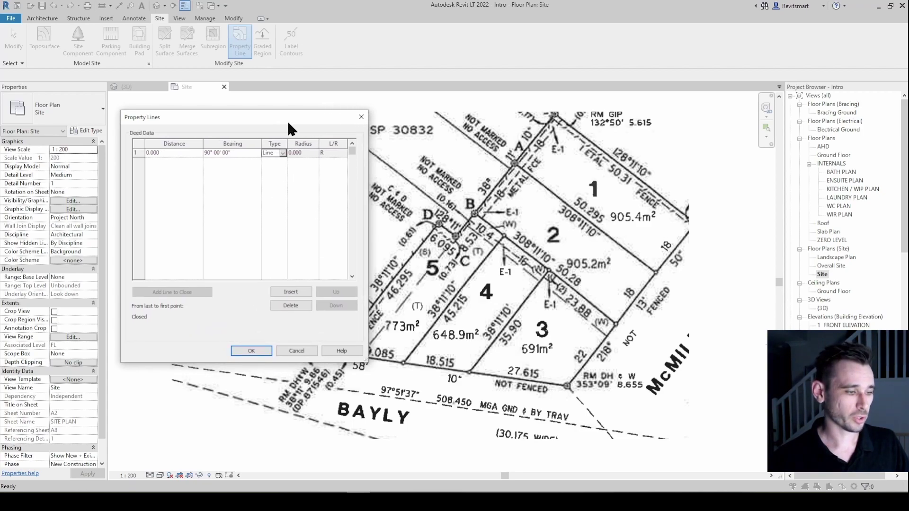
pyautogui.moveTo(288, 123); pyautogui.dragTo(281, 107)
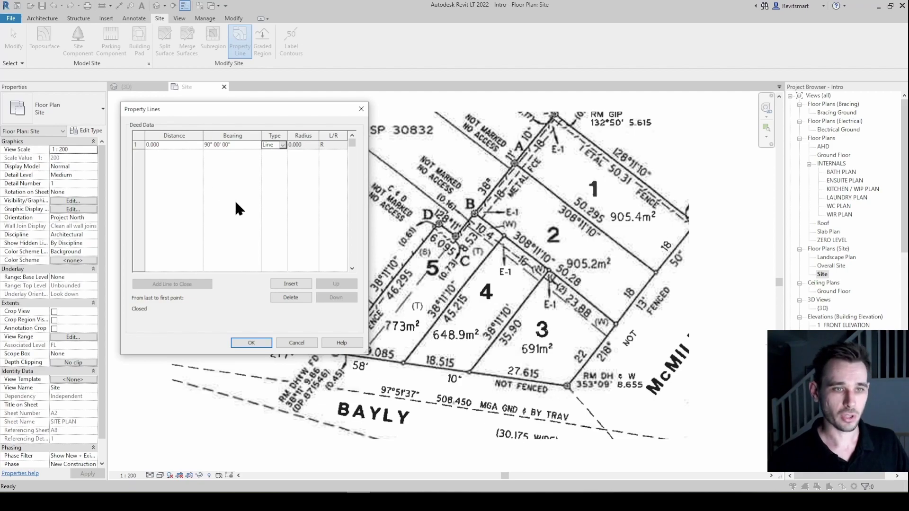
pyautogui.click(173, 145)
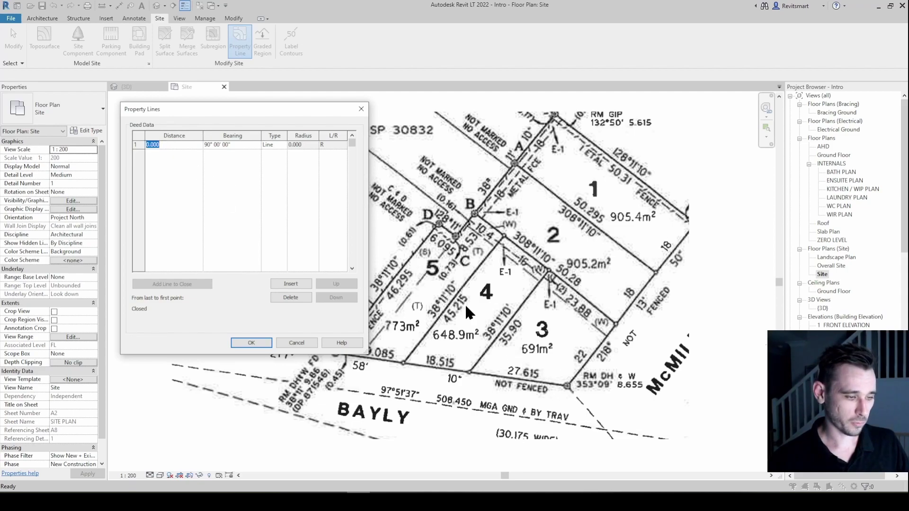
pyautogui.moveTo(254, 116); pyautogui.dragTo(222, 157)
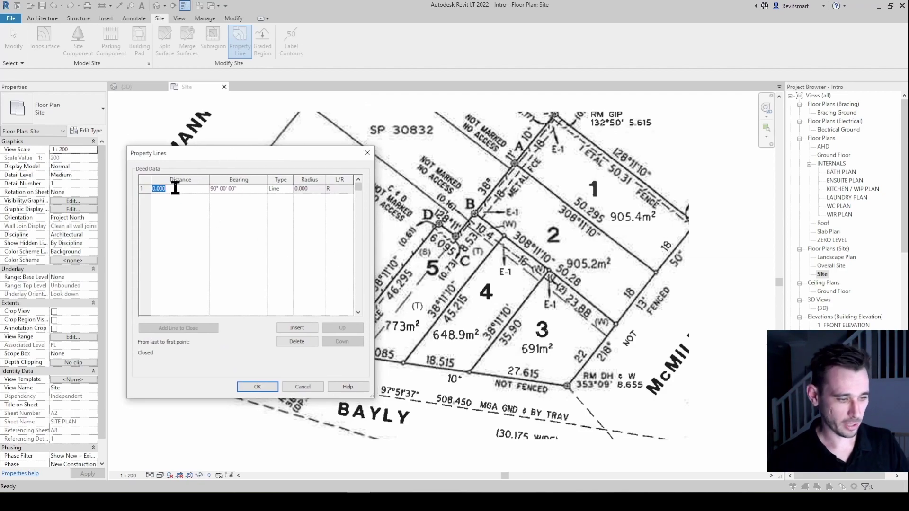
pyautogui.write('45215')
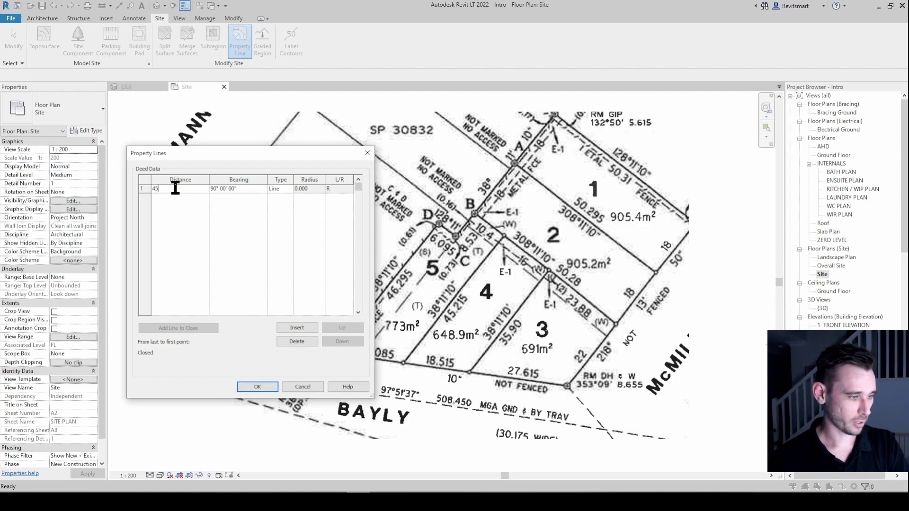
pyautogui.click(256, 191)
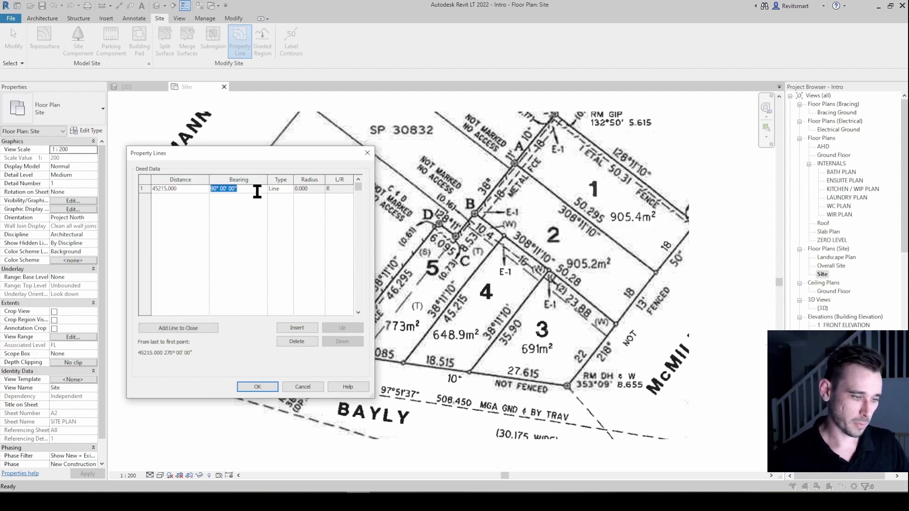
pyautogui.write('38')
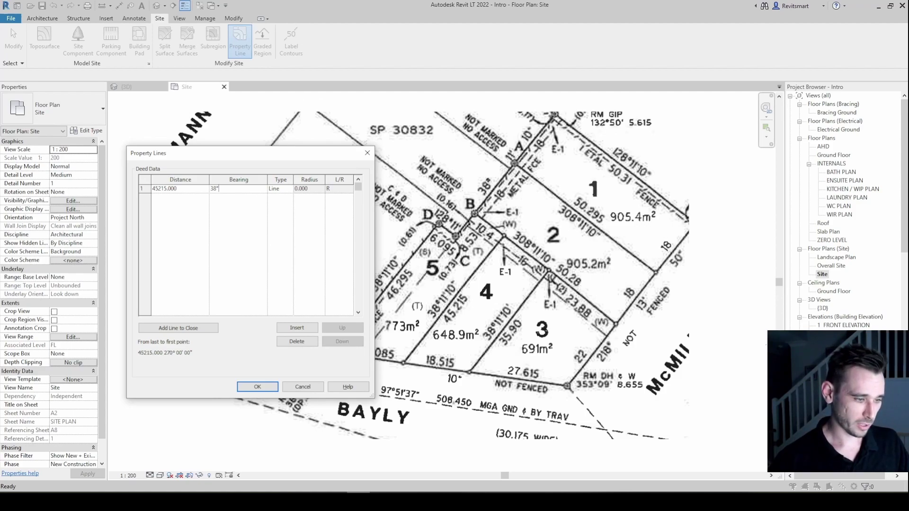
pyautogui.write("11'10")
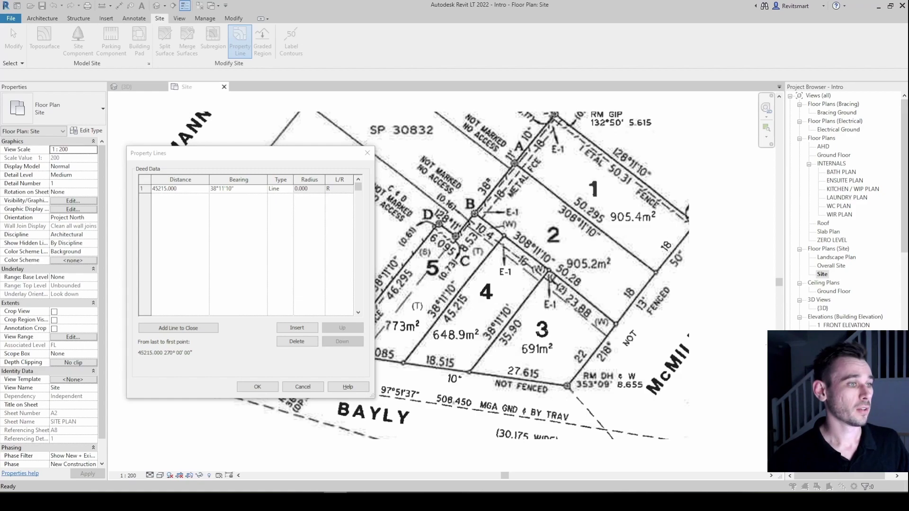
# - Insert a second deed line with a distance of 16000 and a bearing of 308° 11' 10"
pyautogui.click(297, 327)
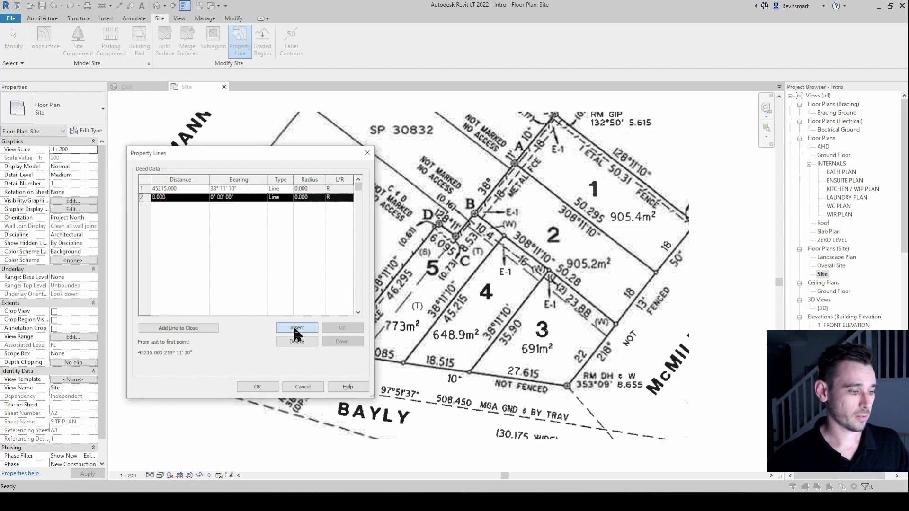
pyautogui.click(179, 197)
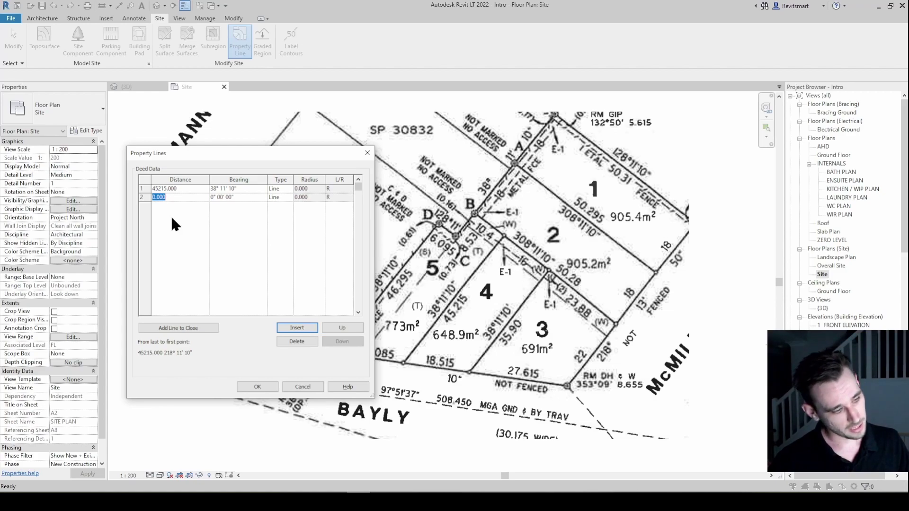
pyautogui.write('16000')
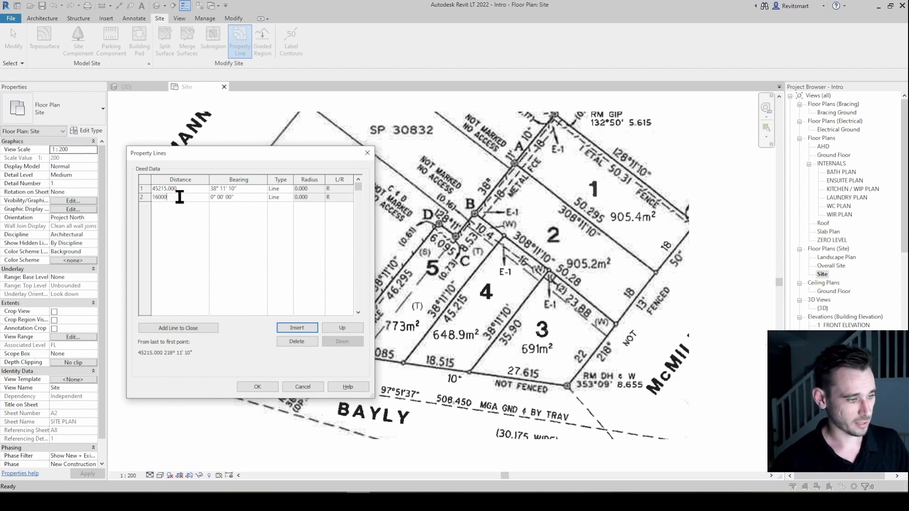
pyautogui.press('Tab')
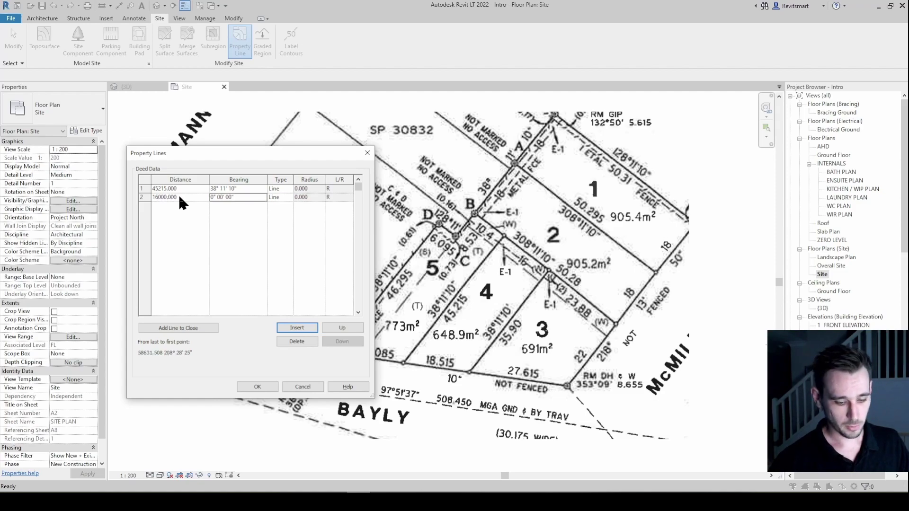
pyautogui.write('308')
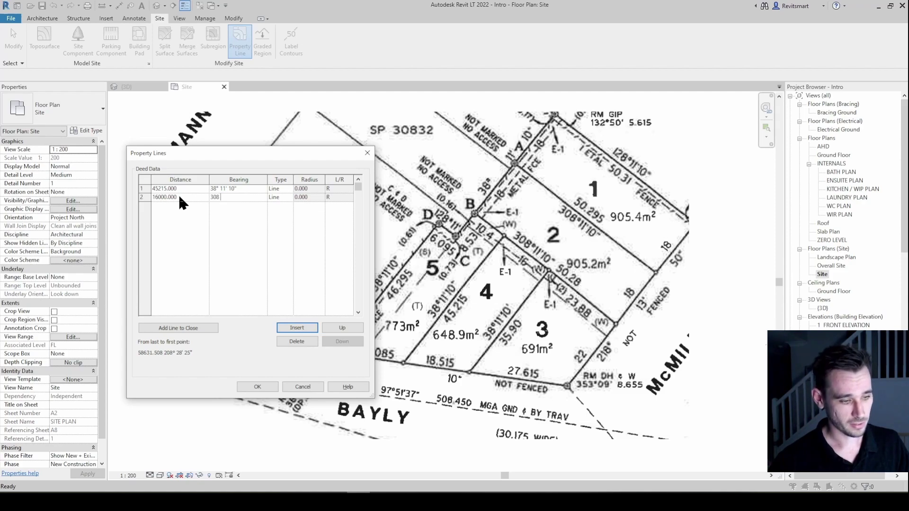
pyautogui.write(' 11 10')
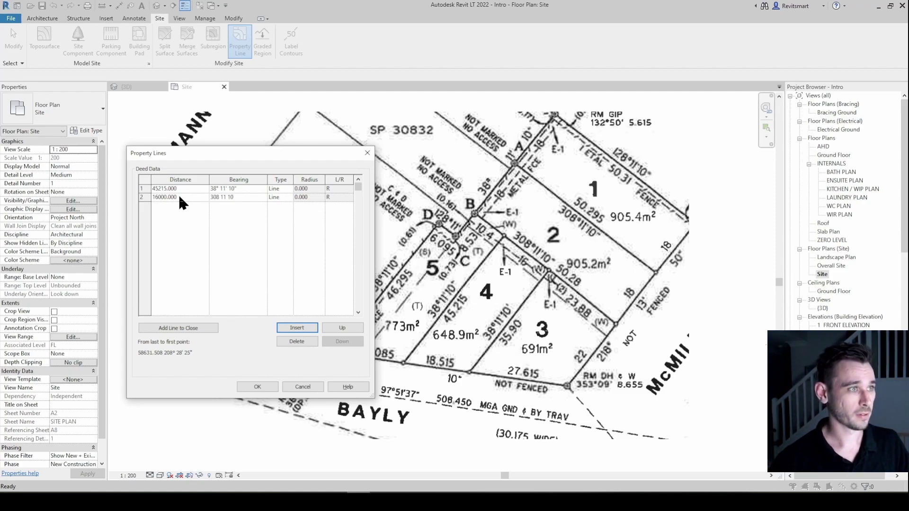
pyautogui.press('Tab')
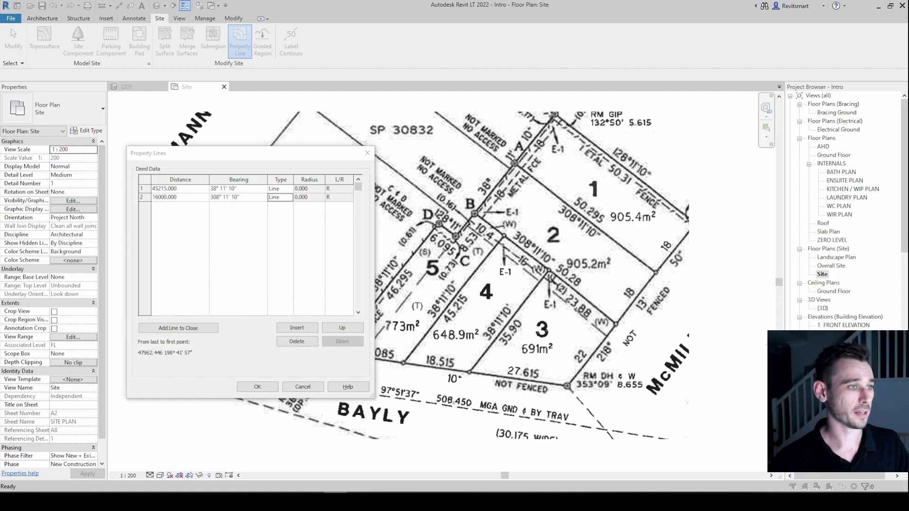
# - Add a third deed line of 35900 at 38° 11' 10" and a fourth of 18515 at 277° 58', and accept the table
pyautogui.click(303, 328)
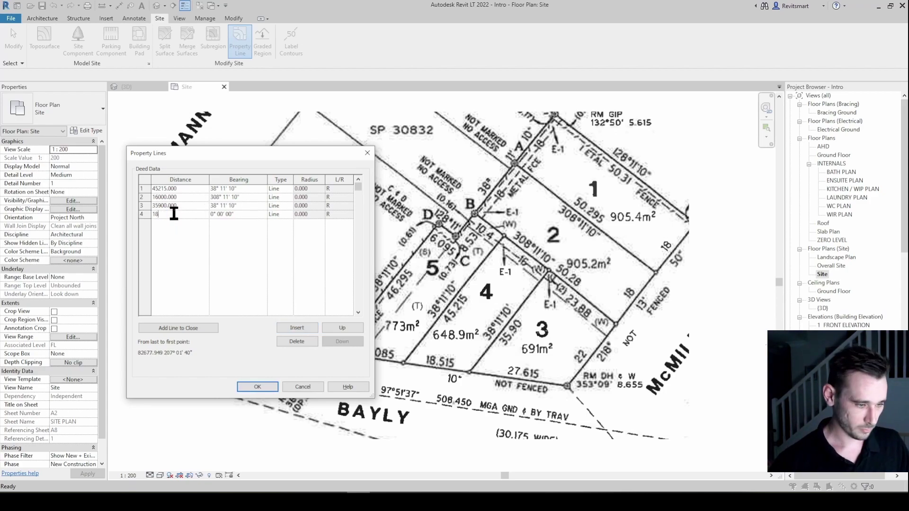
pyautogui.moveTo(270, 160); pyautogui.dragTo(259, 98)
pyautogui.click(232, 151)
pyautogui.write('277 58 10')
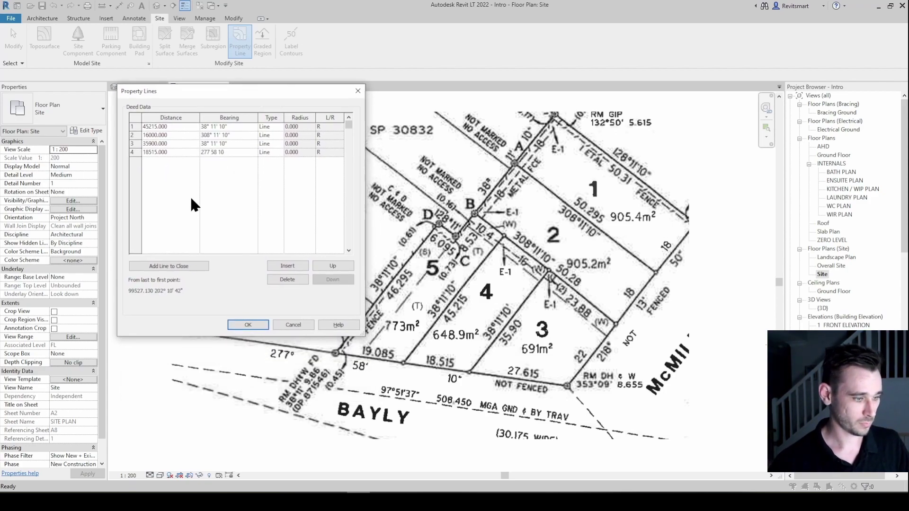
pyautogui.click(247, 325)
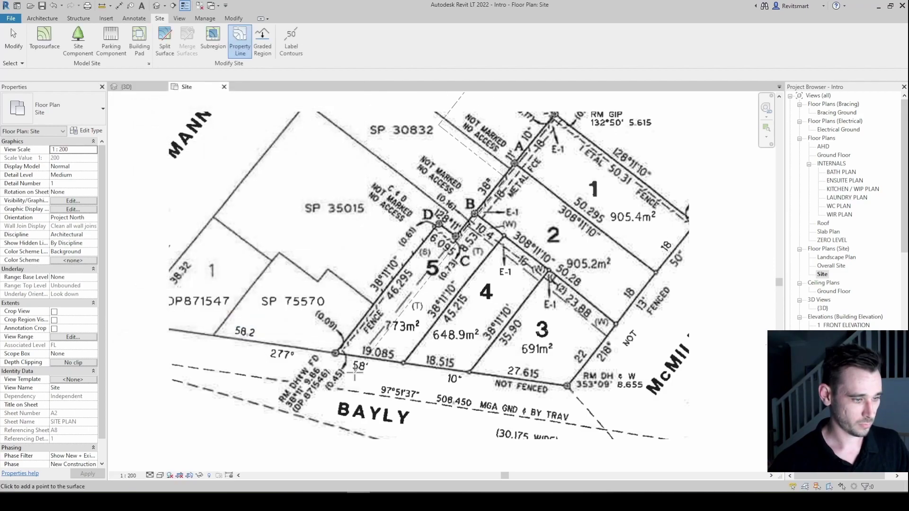
# - Place the property line in the empty area to the upper left of the survey plan image
pyautogui.scroll(-3, 352, 369)
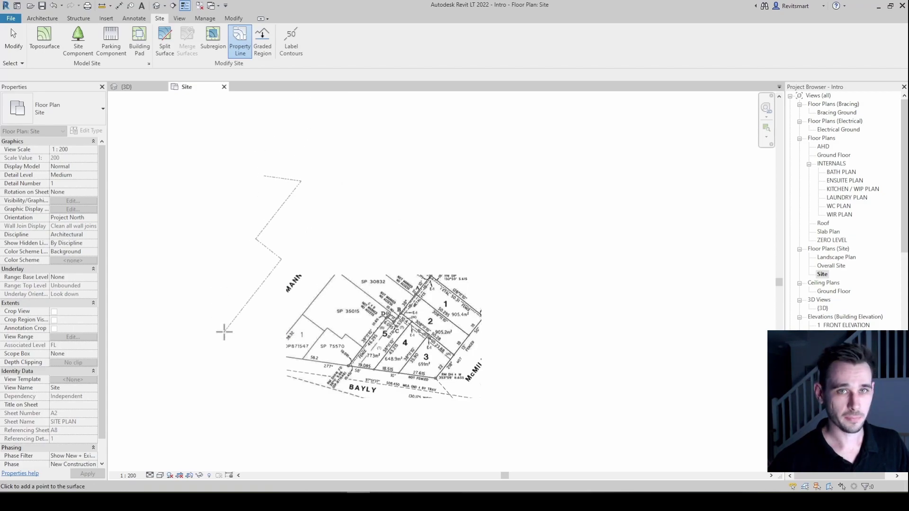
pyautogui.click(199, 323)
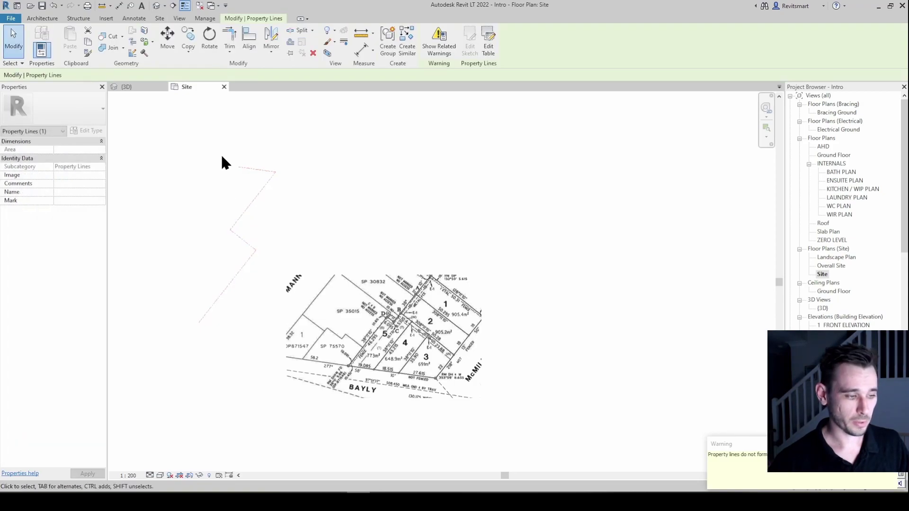
pyautogui.click(286, 197)
pyautogui.moveTo(286, 197); pyautogui.dragTo(300, 197, button='middle')
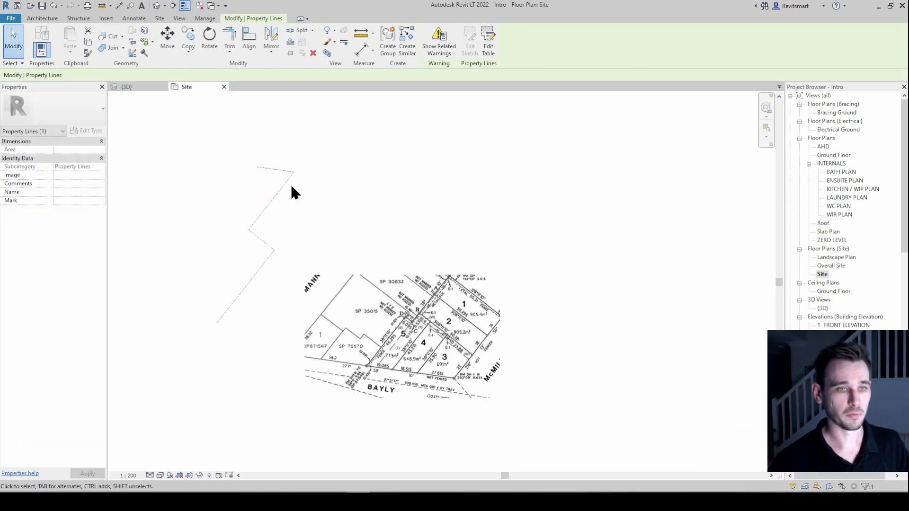
# - Compare the placed property line's shape with lot 4's boundary, distances and bearings on the survey plan image
pyautogui.moveTo(260, 250); pyautogui.dragTo(351, 220, button='middle')
pyautogui.scroll(3, 361, 214)
pyautogui.scroll(-1, 346, 238)
pyautogui.scroll(5, 614, 339)
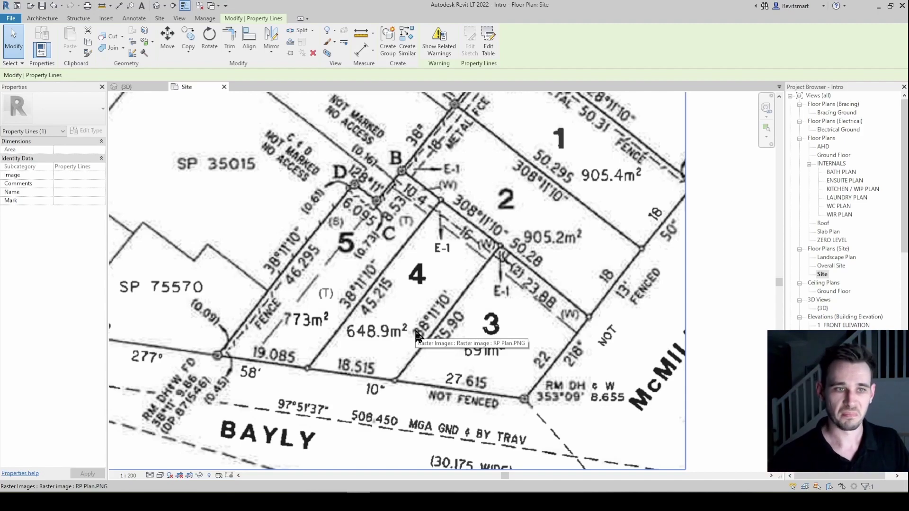
pyautogui.scroll(-2, 406, 279)
pyautogui.moveTo(353, 279); pyautogui.dragTo(566, 344, button='middle')
pyautogui.scroll(-3, 540, 331)
pyautogui.scroll(-2, 380, 209)
pyautogui.moveTo(397, 229); pyautogui.dragTo(413, 263, button='middle')
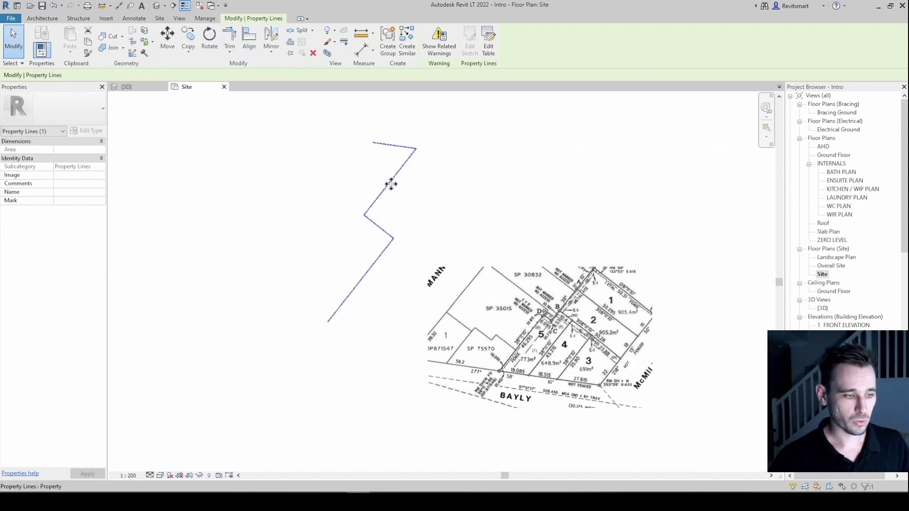
# - Reopen the property line's deed data table and calculate 38 + 180 in Calculator to reverse the third line's bearing
pyautogui.click(489, 48)
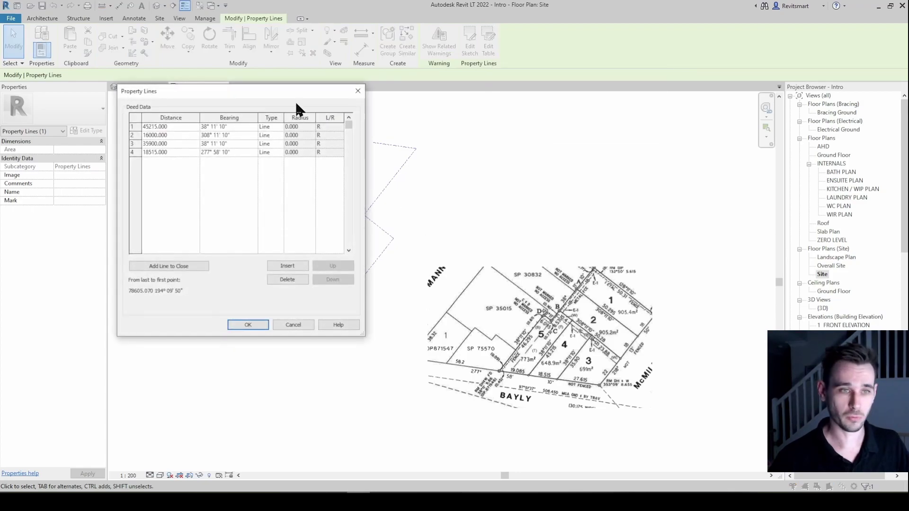
pyautogui.moveTo(280, 97); pyautogui.dragTo(583, 138)
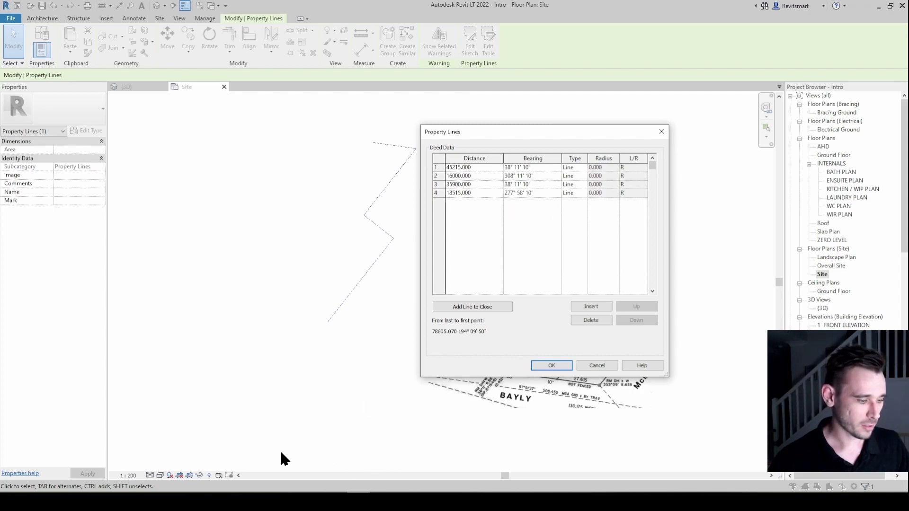
pyautogui.click(243, 501)
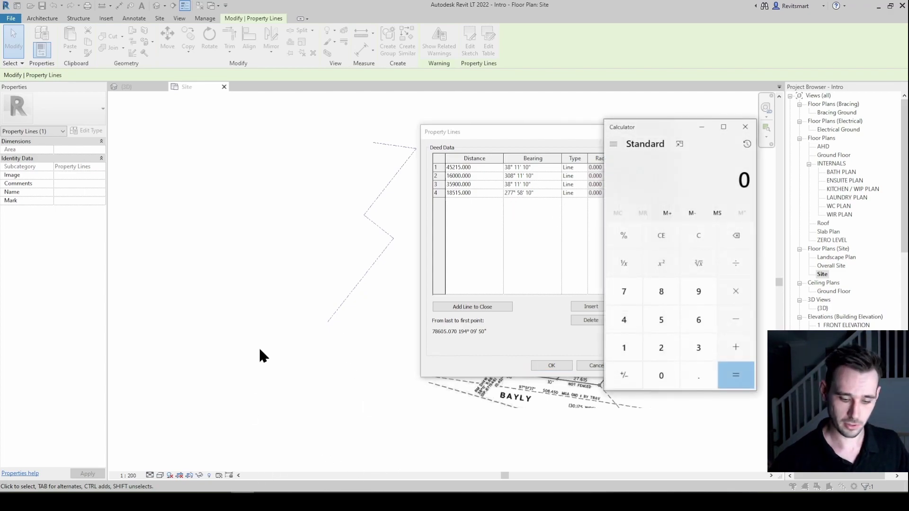
pyautogui.write('38+180')
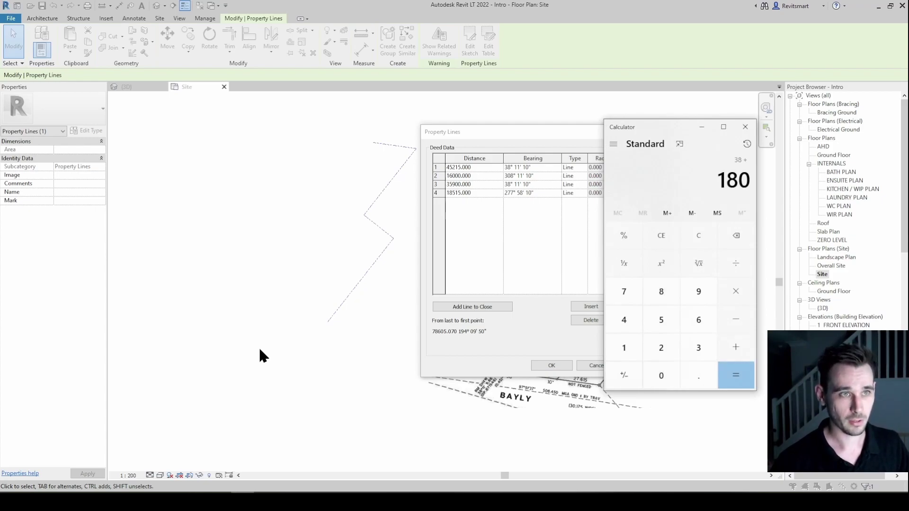
pyautogui.press('Return')
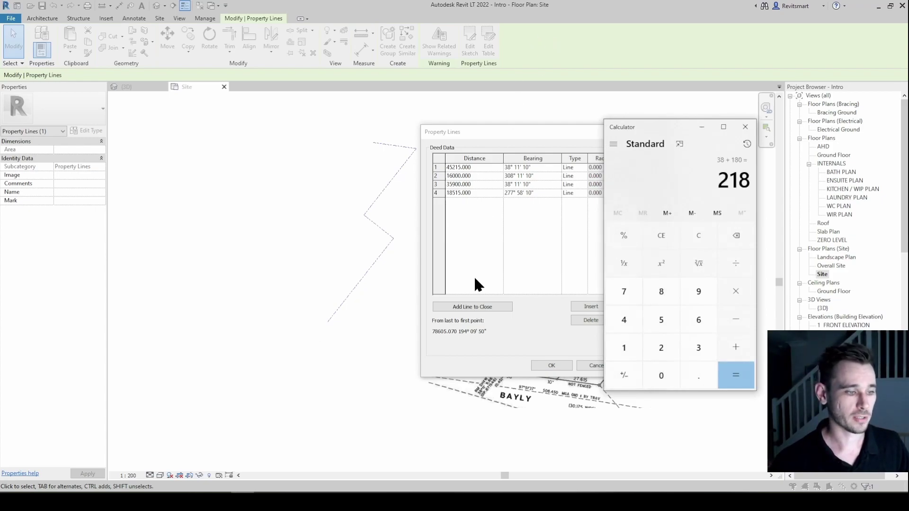
# - Set the third deed line's bearing to 218° 11' 10" and accept the table
pyautogui.click(507, 184)
pyautogui.doubleClick(506, 184)
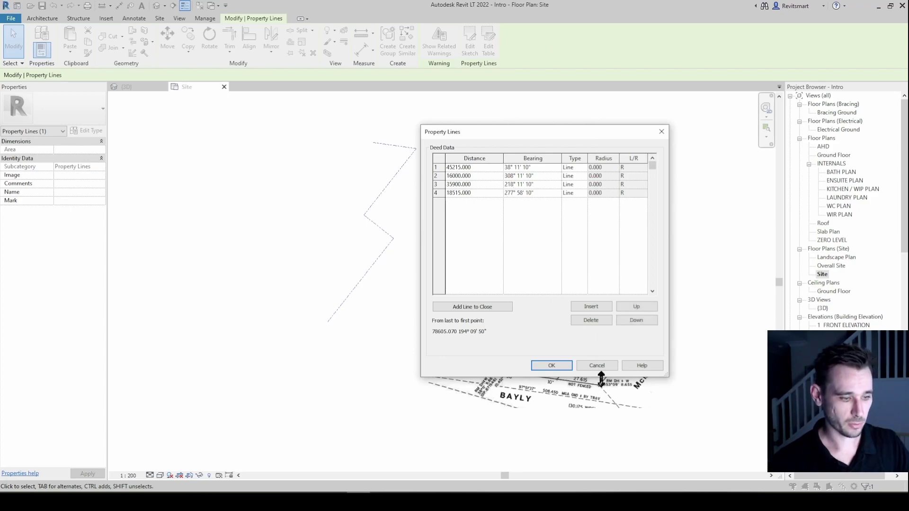
pyautogui.click(552, 366)
# - Reopen the property line's deed data table and calculate 308 - 180 in Calculator to reverse the second line's bearing
pyautogui.scroll(3, 368, 241)
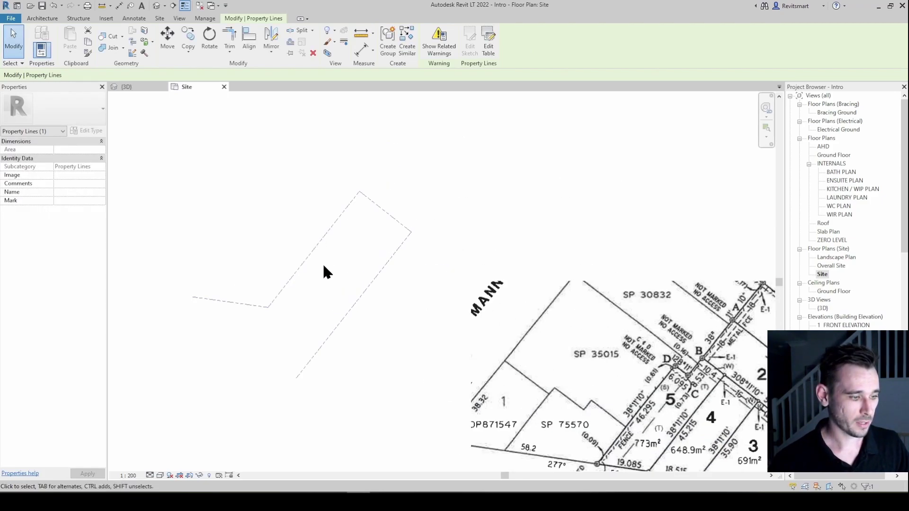
pyautogui.click(296, 279)
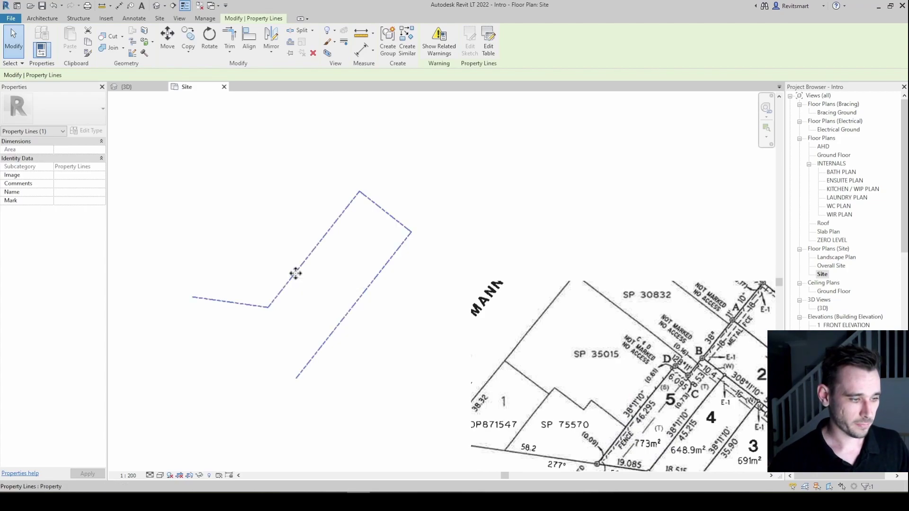
pyautogui.moveTo(329, 290); pyautogui.dragTo(452, 323, button='middle')
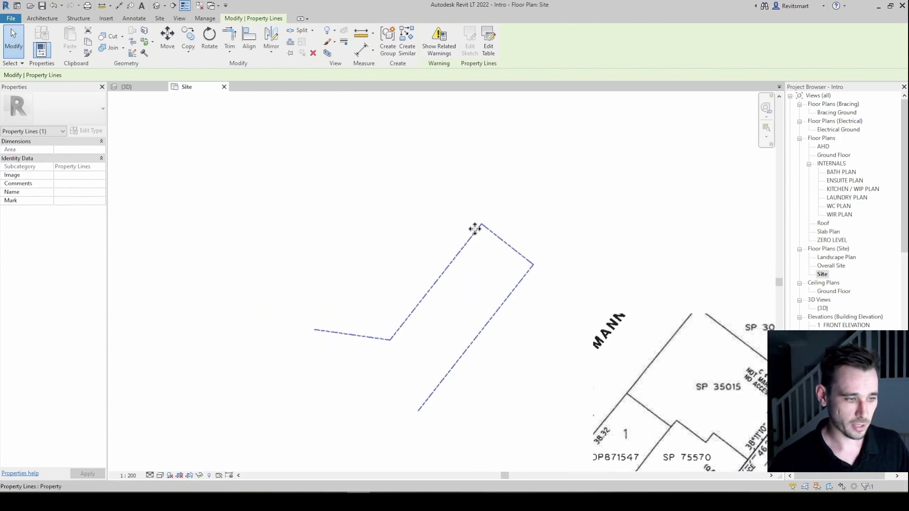
pyautogui.moveTo(495, 238); pyautogui.dragTo(473, 220, button='middle')
pyautogui.moveTo(514, 246); pyautogui.dragTo(517, 259, button='middle')
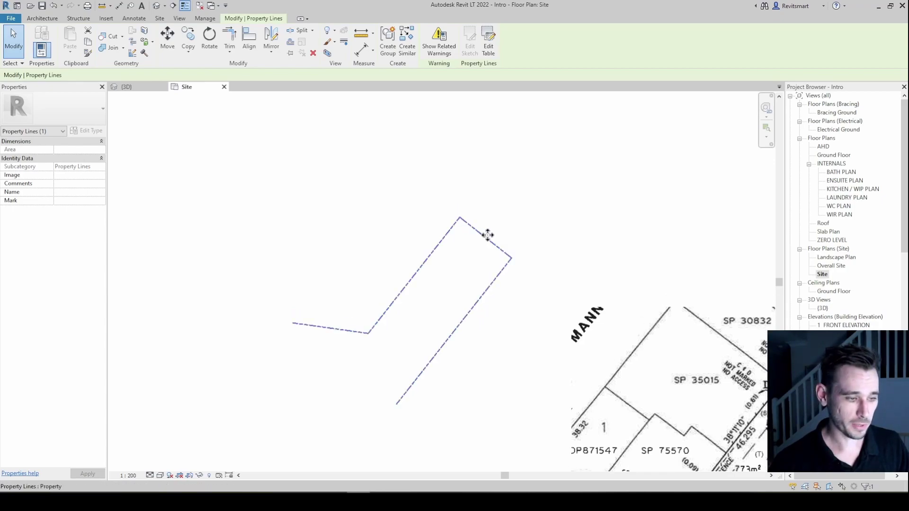
pyautogui.click(489, 47)
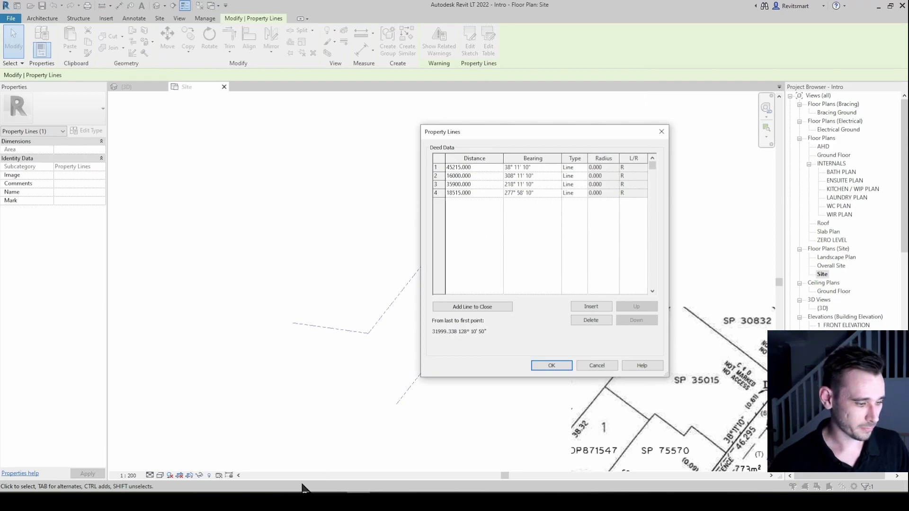
pyautogui.click(242, 501)
pyautogui.press('Escape')
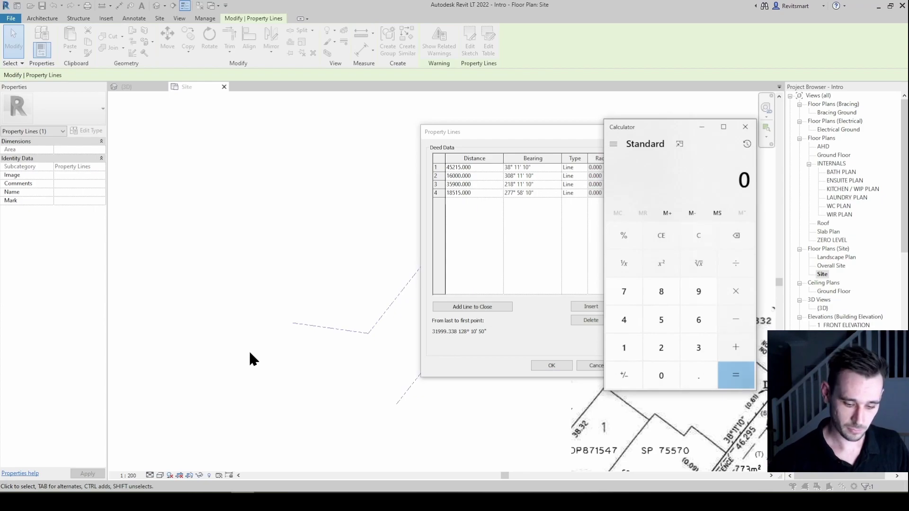
pyautogui.write('308 - 180')
pyautogui.press('Return')
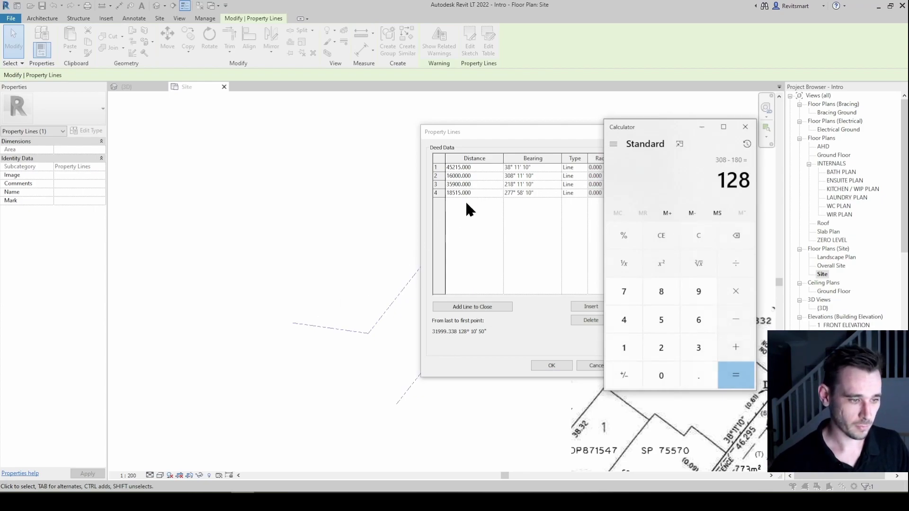
# - Set the second deed line's bearing to 128° 11' 10" and accept the table
pyautogui.hotkey('alt', 'Tab')
pyautogui.click(511, 177)
pyautogui.moveTo(512, 175); pyautogui.dragTo(505, 176)
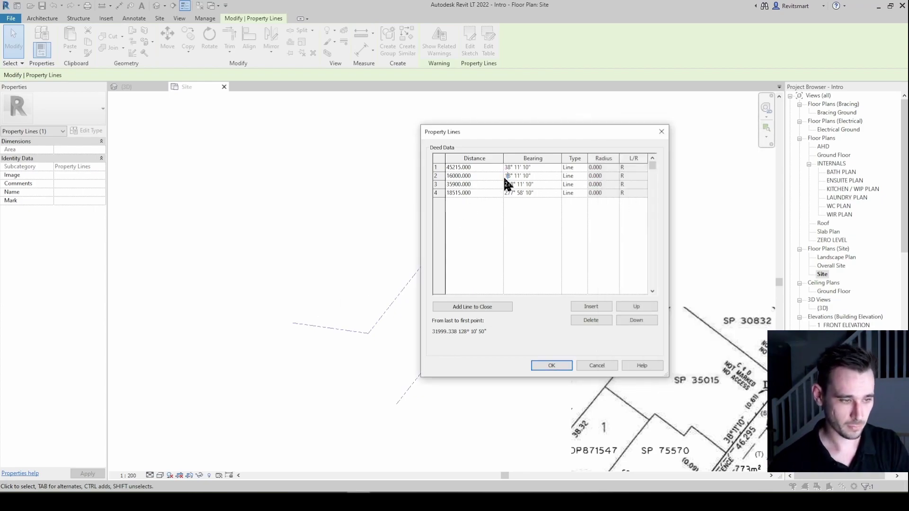
pyautogui.click(556, 365)
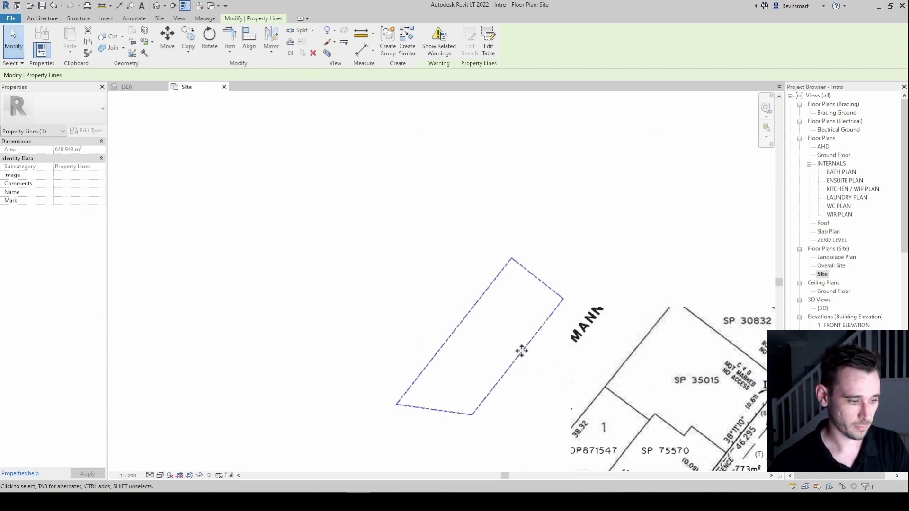
# - Compare the closed property boundary's shape and area with lot 4 on the survey plan image
pyautogui.moveTo(488, 325)
pyautogui.mouseDown(button='middle')
pyautogui.moveTo(437, 264)
pyautogui.moveTo(435, 273)
pyautogui.moveTo(367, 230)
pyautogui.moveTo(393, 229)
pyautogui.moveTo(299, 248)
pyautogui.moveTo(397, 197)
pyautogui.moveTo(321, 220)
pyautogui.moveTo(311, 209)
pyautogui.mouseUp(button='middle')
pyautogui.scroll(-1, 437, 264)
pyautogui.scroll(3, 393, 221)
pyautogui.scroll(-1, 298, 248)
pyautogui.scroll(-1, 319, 232)
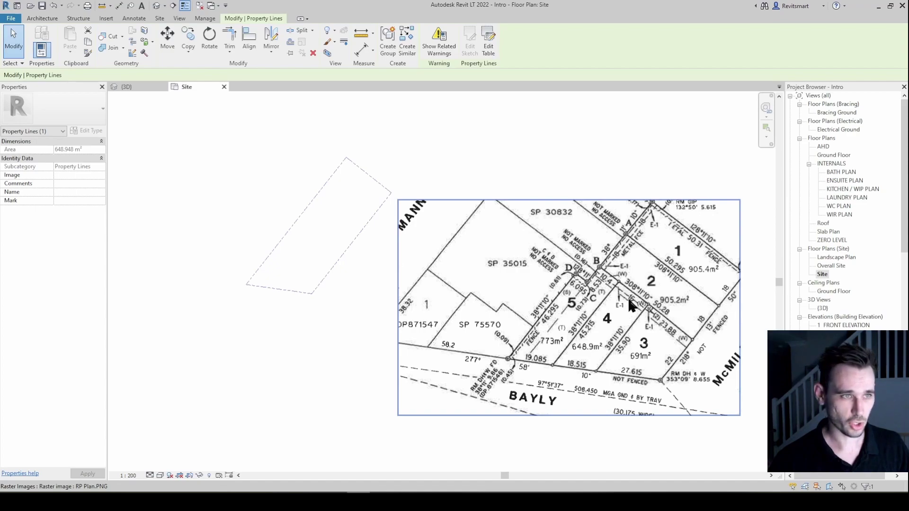
pyautogui.moveTo(311, 233); pyautogui.dragTo(339, 235, button='middle')
pyautogui.click(338, 218)
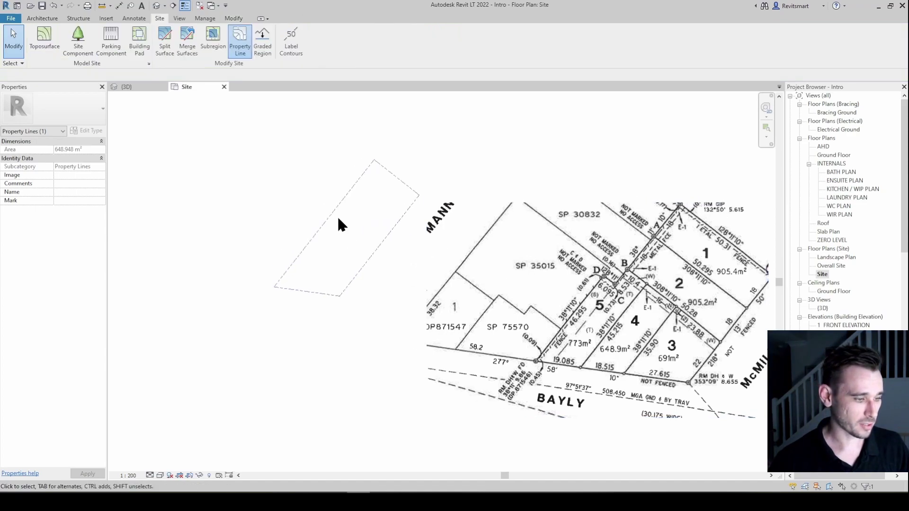
# - Tag the long 38° 11' 10" boundary segment without a leader and move the tag just outside the lot
pyautogui.scroll(5, 338, 219)
pyautogui.press('t')
pyautogui.press('g')
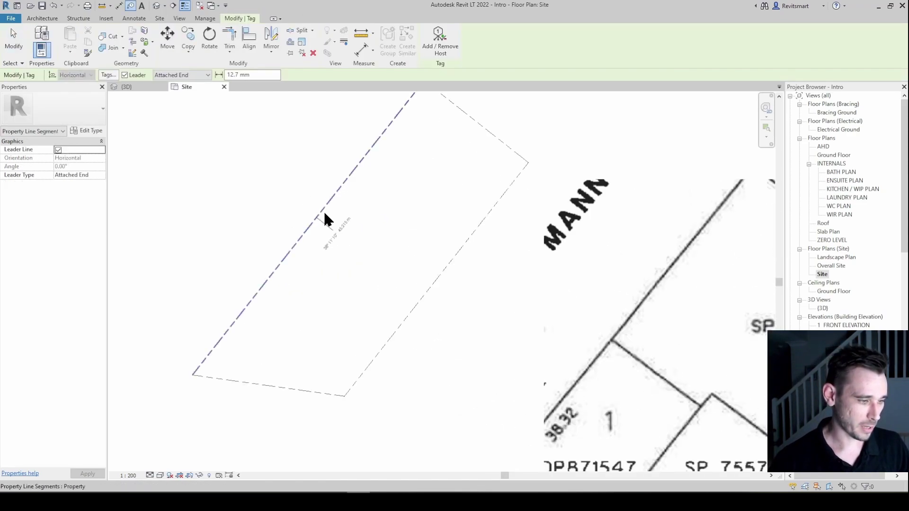
pyautogui.click(125, 75)
pyautogui.moveTo(381, 239); pyautogui.dragTo(426, 268, button='middle')
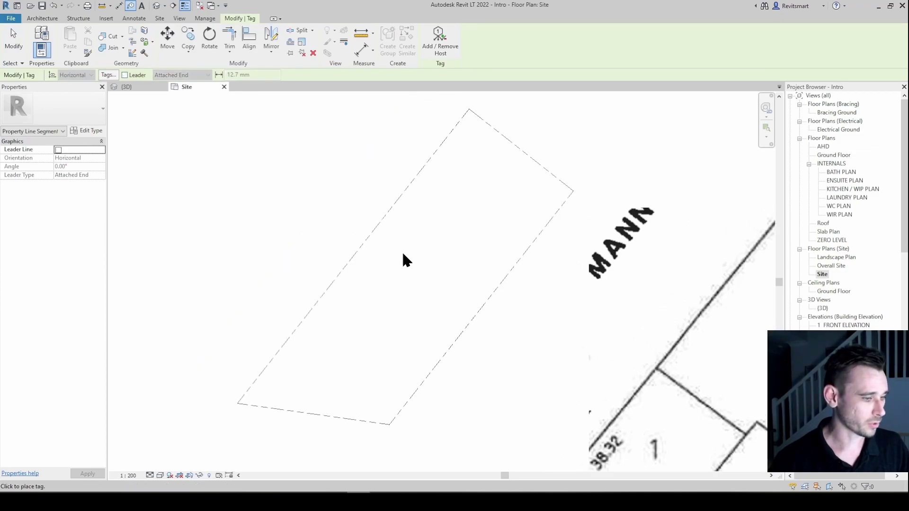
pyautogui.scroll(4, 367, 246)
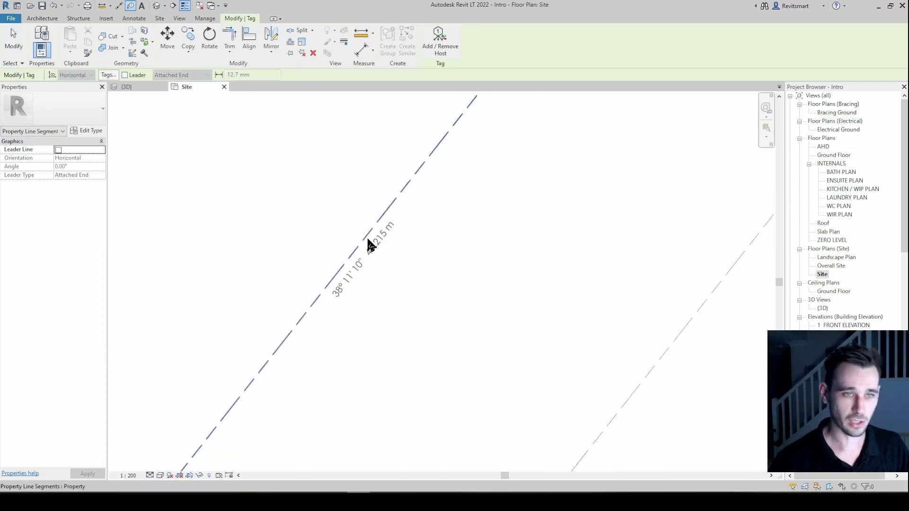
pyautogui.rightClick(367, 239)
pyautogui.press('Escape')
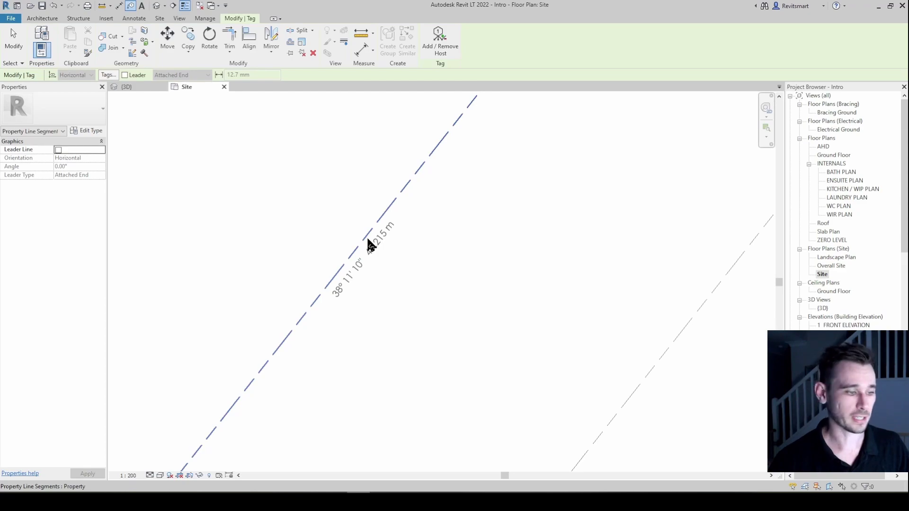
pyautogui.scroll(-2, 372, 222)
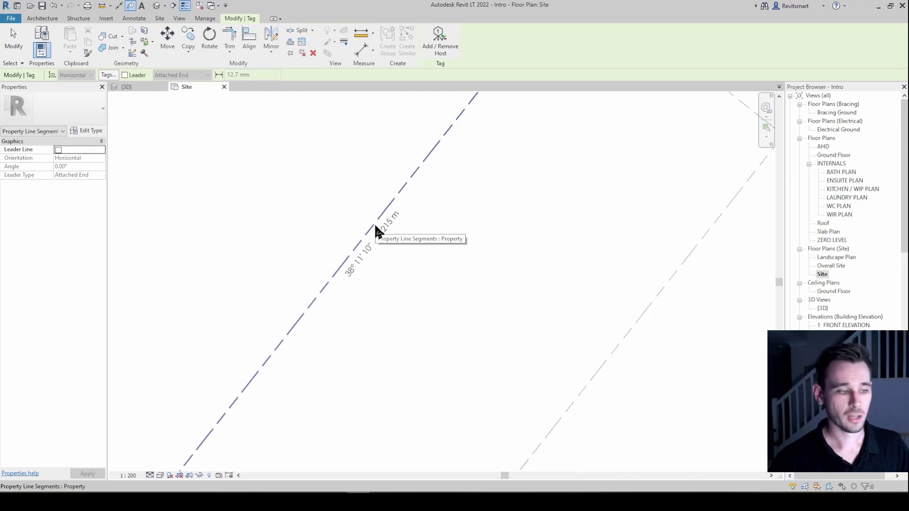
pyautogui.click(375, 226)
pyautogui.moveTo(377, 241); pyautogui.dragTo(356, 231)
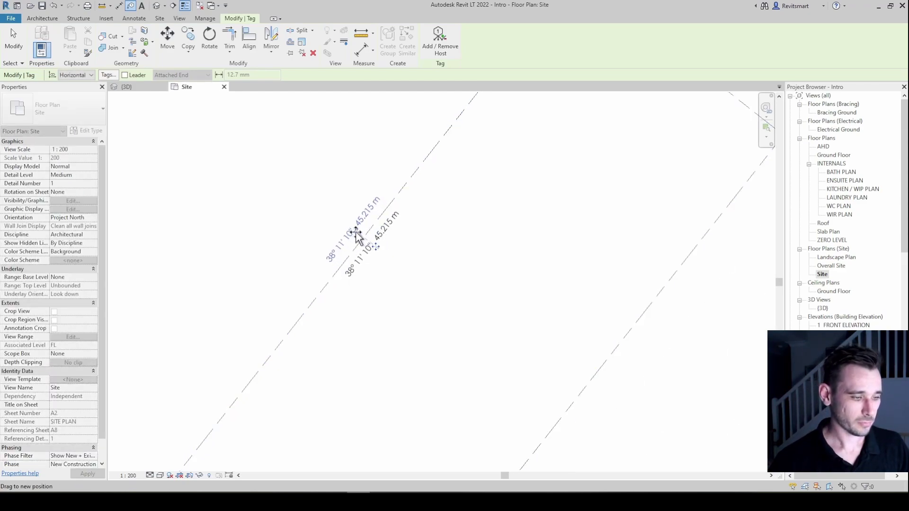
# - Tag the short 128° 11' 10" segment at the upper end of the lot, and finish tagging
pyautogui.scroll(-4, 357, 231)
pyautogui.click(516, 183)
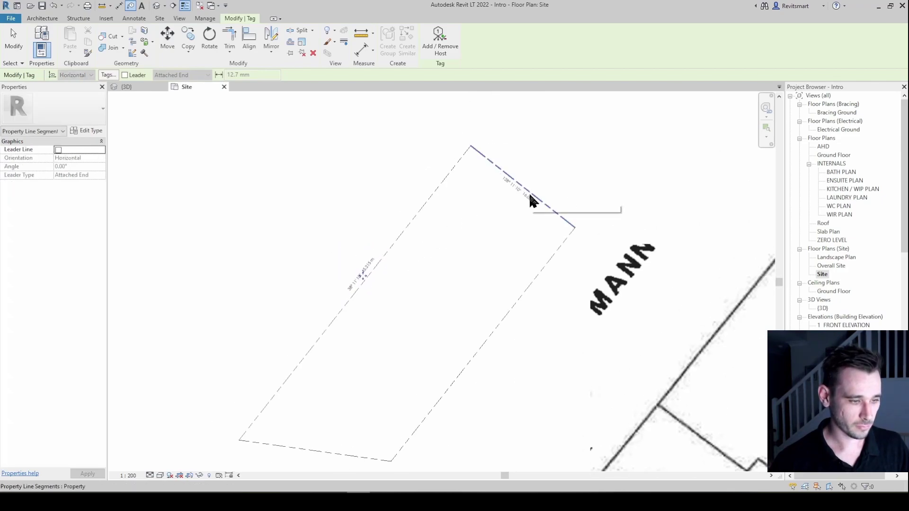
pyautogui.press('Escape')
# - Check the two segment tags' bearings and distances against lot 4 on the survey plan image
pyautogui.moveTo(532, 202); pyautogui.dragTo(472, 208, button='middle')
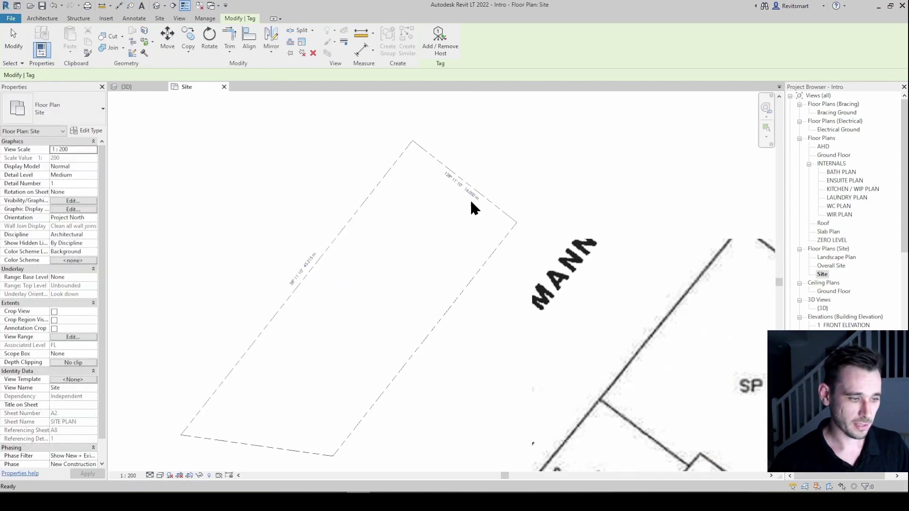
pyautogui.scroll(6, 471, 202)
pyautogui.moveTo(425, 149); pyautogui.dragTo(529, 264, button='middle')
pyautogui.scroll(-3, 507, 247)
pyautogui.moveTo(397, 208); pyautogui.dragTo(297, 177, button='middle')
pyautogui.scroll(-3, 297, 176)
pyautogui.moveTo(713, 323); pyautogui.dragTo(653, 291, button='middle')
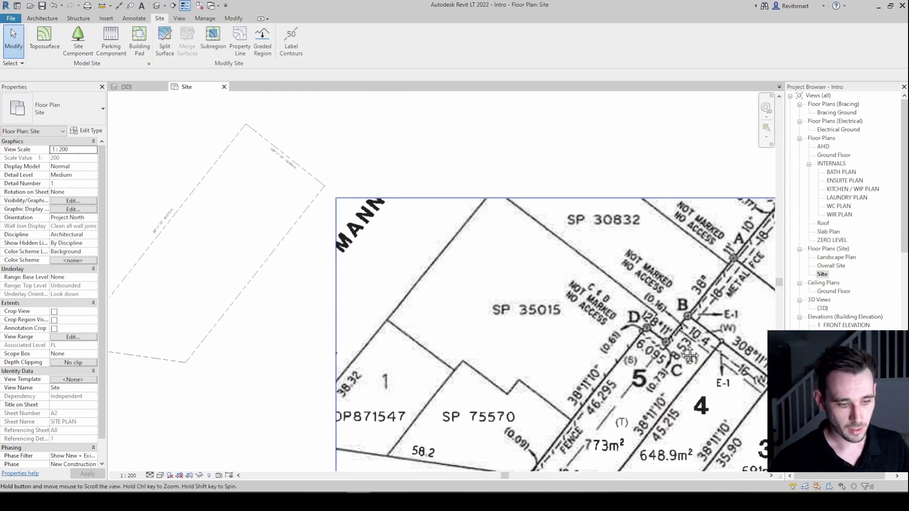
pyautogui.moveTo(690, 356); pyautogui.dragTo(631, 314, button='middle')
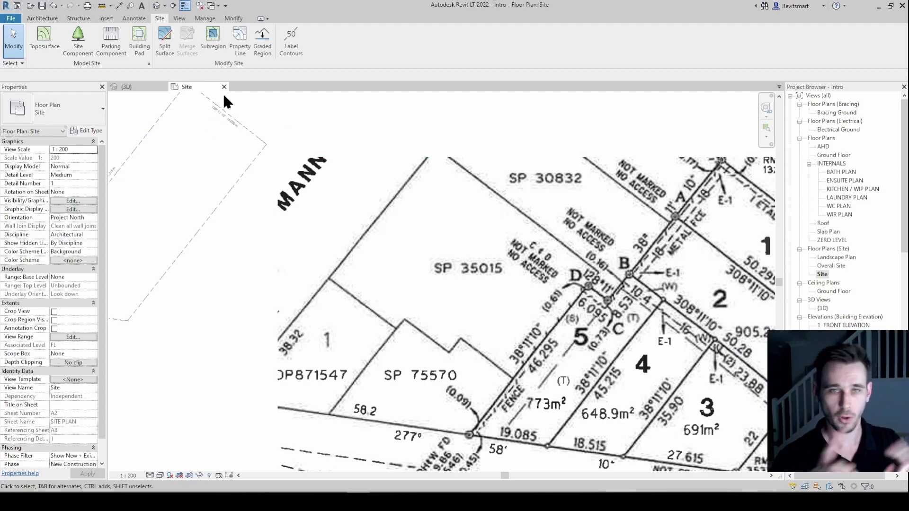
pyautogui.moveTo(211, 173); pyautogui.dragTo(402, 192, button='middle')
pyautogui.scroll(2, 314, 203)
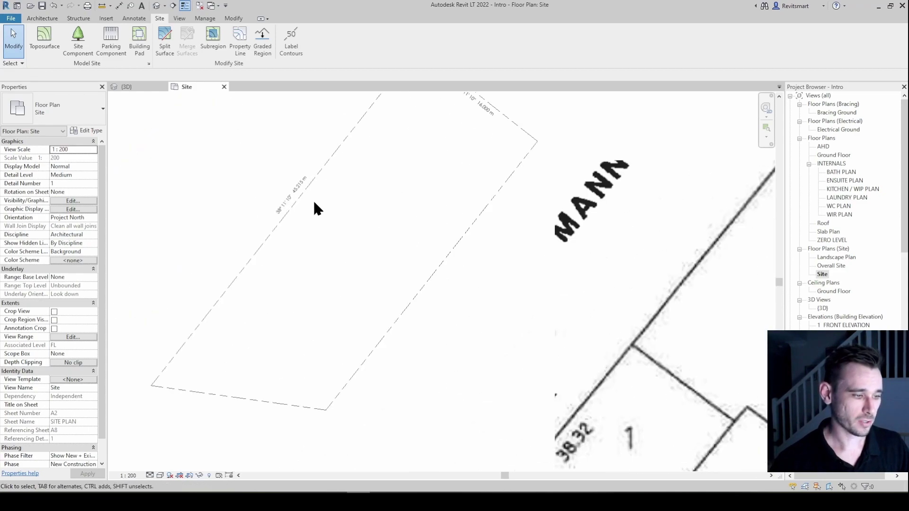
pyautogui.moveTo(314, 200); pyautogui.dragTo(317, 215, button='middle')
pyautogui.scroll(-1, 317, 216)
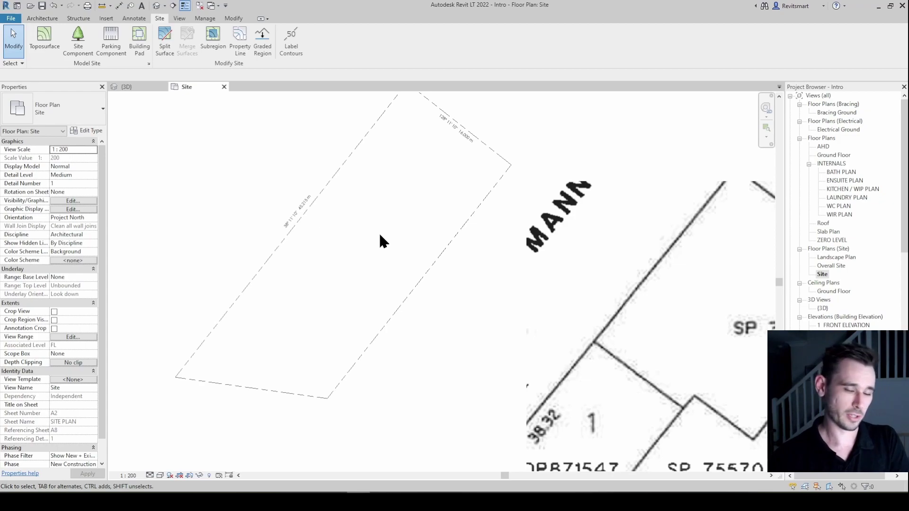
pyautogui.scroll(-3, 412, 231)
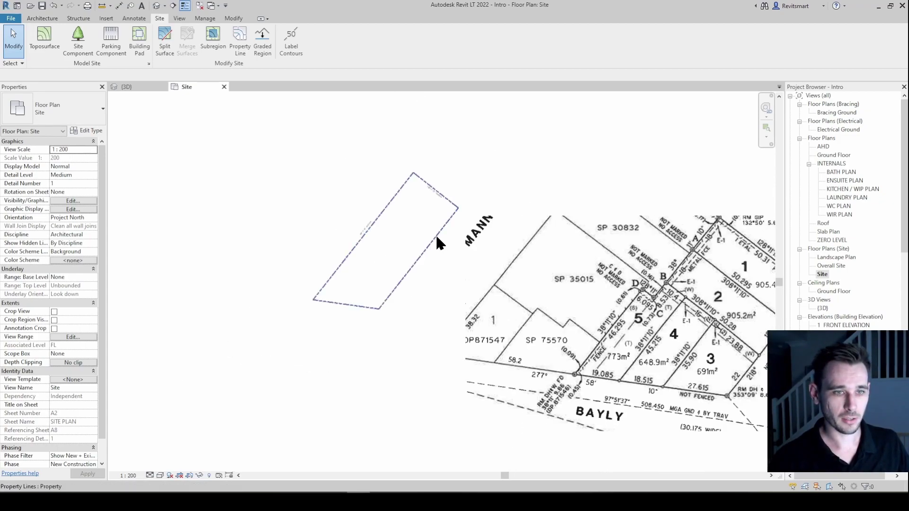
pyautogui.scroll(4, 433, 231)
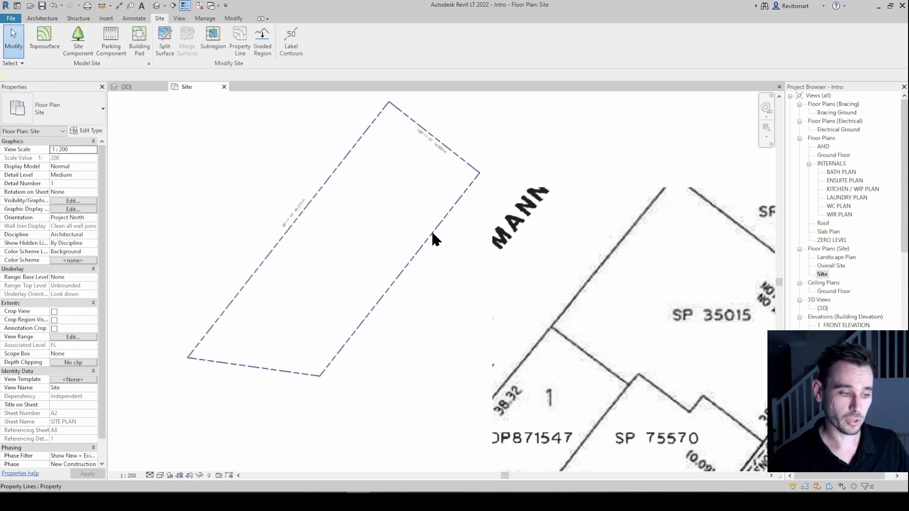
# - Select the finished property line and review its area and outline beside the survey plan image
pyautogui.click(431, 230)
pyautogui.moveTo(417, 225); pyautogui.dragTo(436, 219, button='middle')
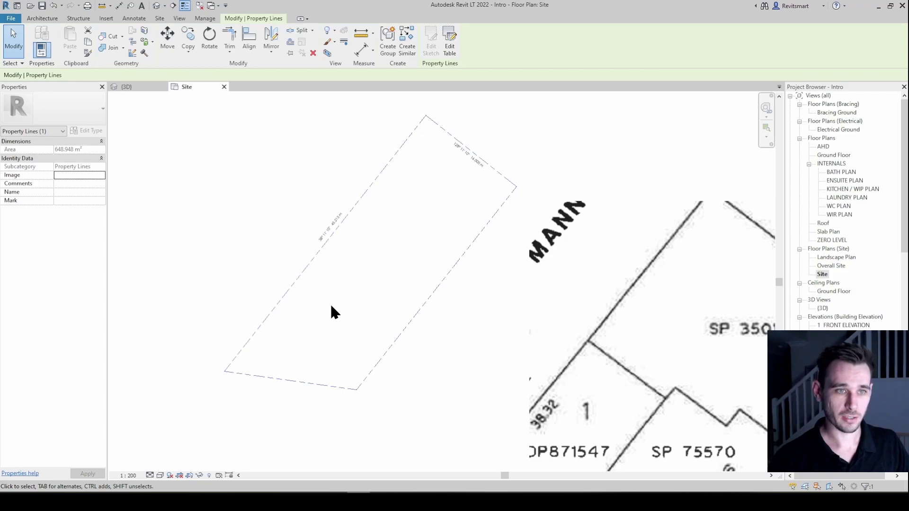
pyautogui.scroll(-2, 394, 317)
pyautogui.moveTo(394, 316); pyautogui.dragTo(408, 315, button='middle')
pyautogui.scroll(-1, 407, 315)
pyautogui.moveTo(351, 278); pyautogui.dragTo(249, 201, button='middle')
pyautogui.press('Escape')
pyautogui.moveTo(439, 248); pyautogui.dragTo(481, 250, button='middle')
pyautogui.scroll(3, 340, 218)
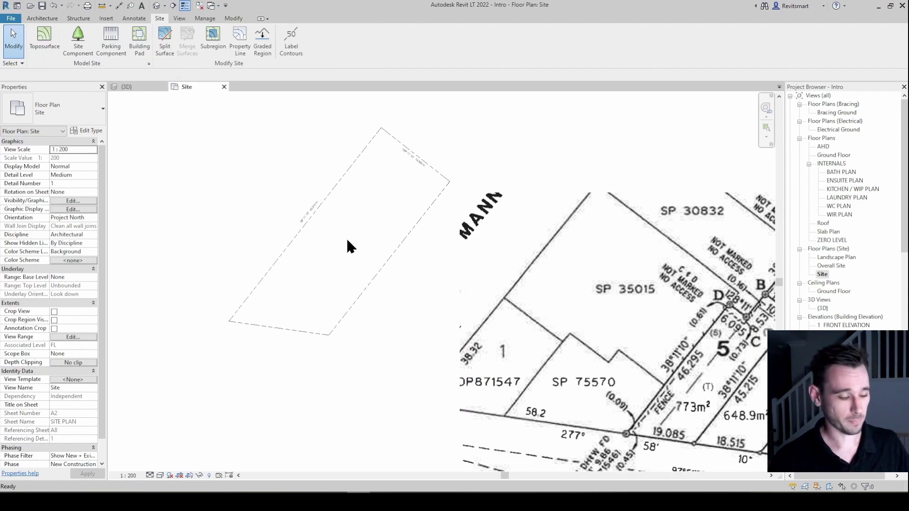
# - Compare the tagged property line's orientation and segment tags with lot 4 on the survey plan image
pyautogui.scroll(3, 348, 237)
pyautogui.scroll(-1, 334, 235)
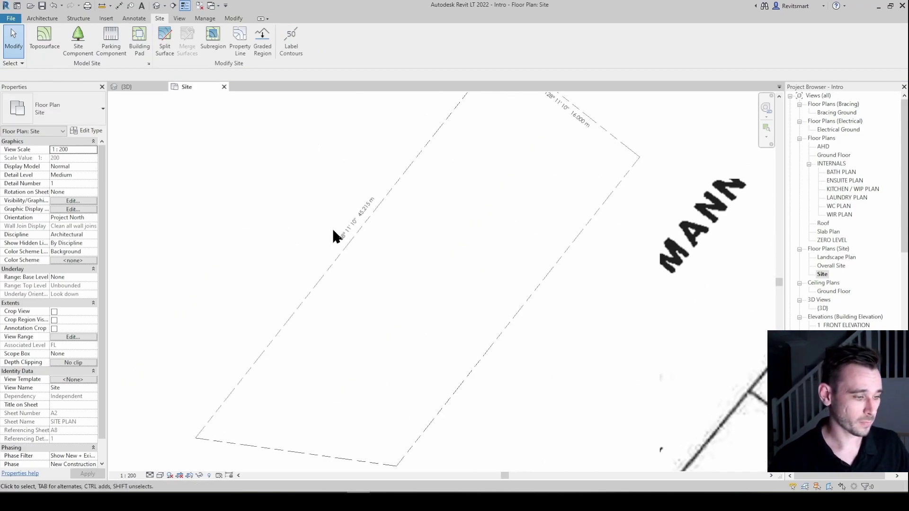
pyautogui.scroll(3, 363, 229)
pyautogui.scroll(-3, 374, 232)
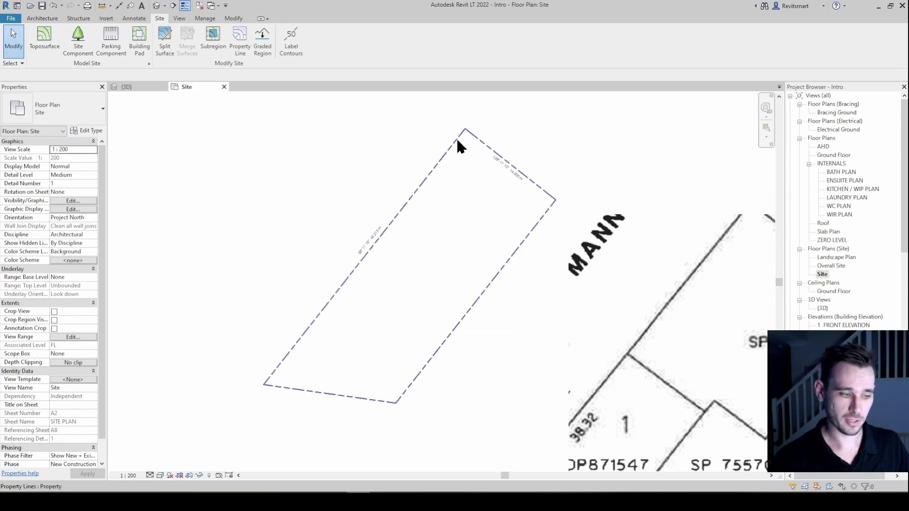
pyautogui.moveTo(548, 246); pyautogui.dragTo(163, 163, button='middle')
pyautogui.scroll(-4, 539, 232)
pyautogui.moveTo(404, 245); pyautogui.dragTo(611, 258, button='middle')
pyautogui.scroll(-1, 611, 258)
pyautogui.scroll(-1, 603, 252)
pyautogui.moveTo(647, 284); pyautogui.dragTo(573, 296, button='middle')
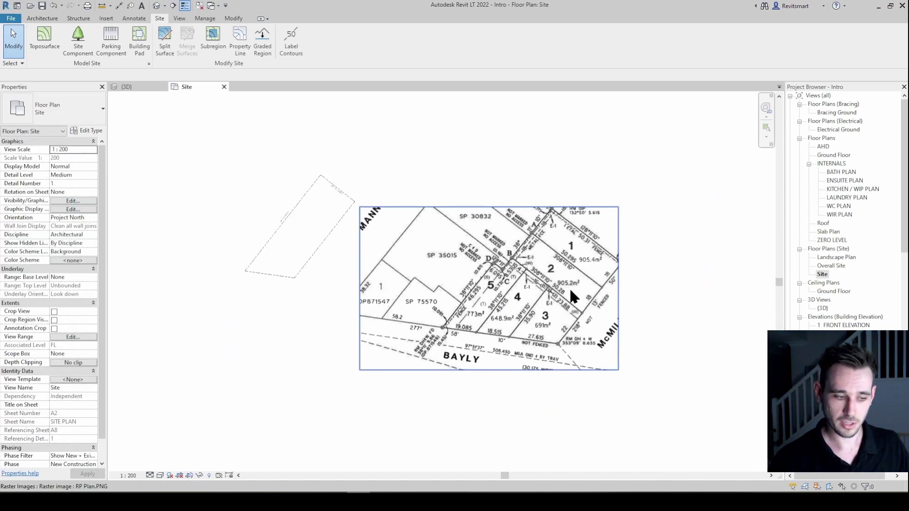
pyautogui.scroll(1, 485, 281)
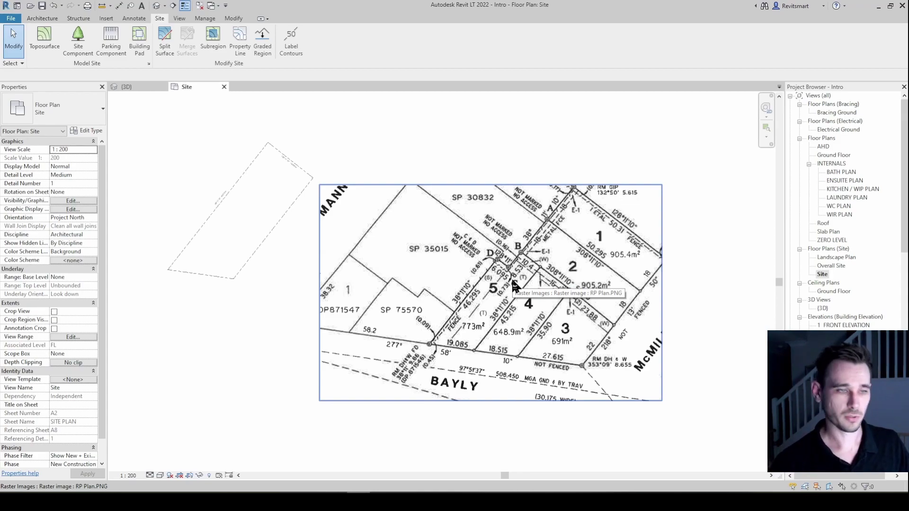
pyautogui.scroll(3, 430, 207)
pyautogui.click(443, 193)
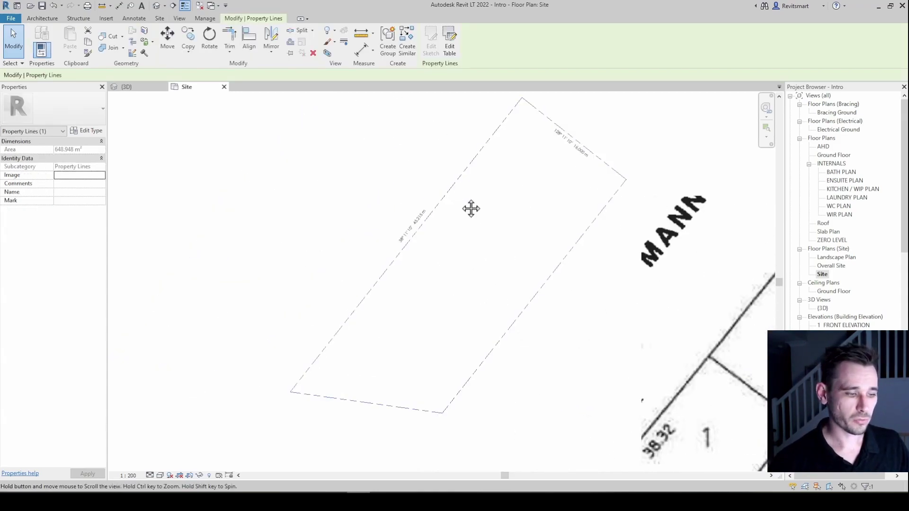
pyautogui.scroll(-2, 454, 201)
pyautogui.click(437, 192)
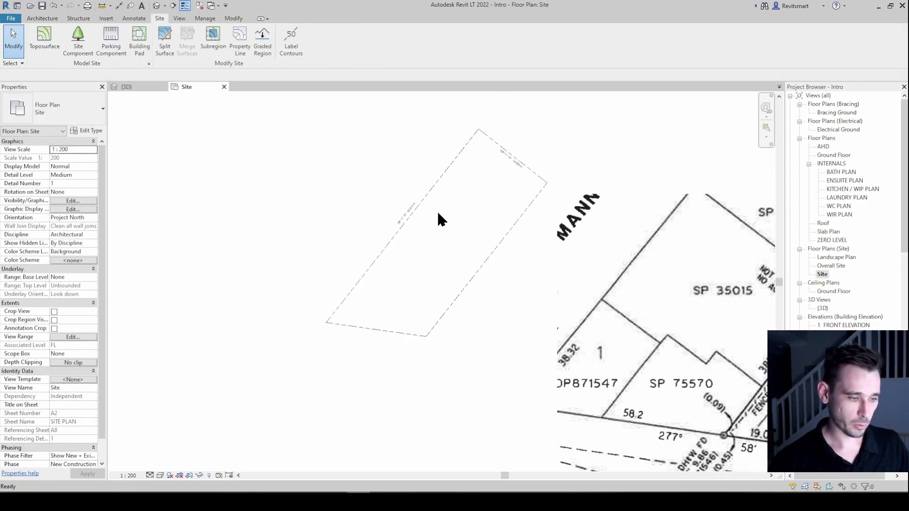
# - Reveal the hidden elements in the Site view and select the project base point
pyautogui.press('r')
pyautogui.press('h')
pyautogui.moveTo(498, 261); pyautogui.dragTo(314, 207, button='middle')
pyautogui.scroll(4, 614, 297)
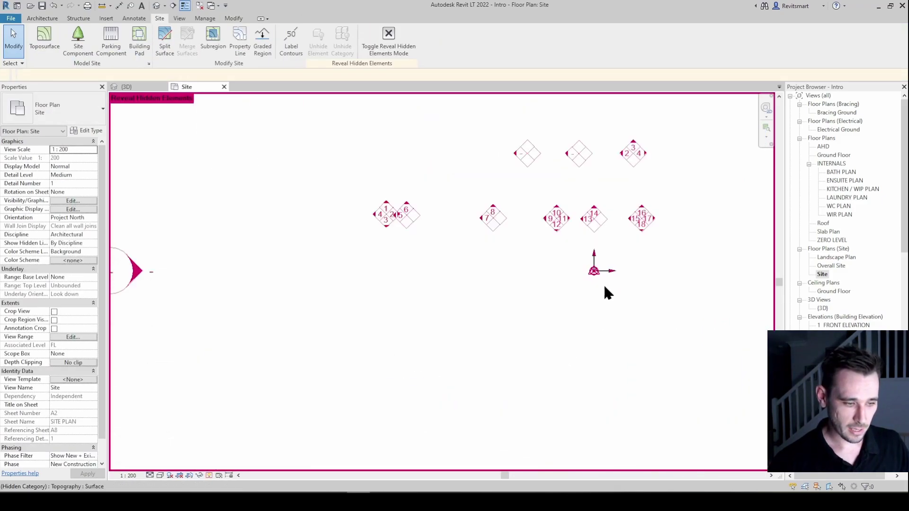
pyautogui.scroll(2, 605, 286)
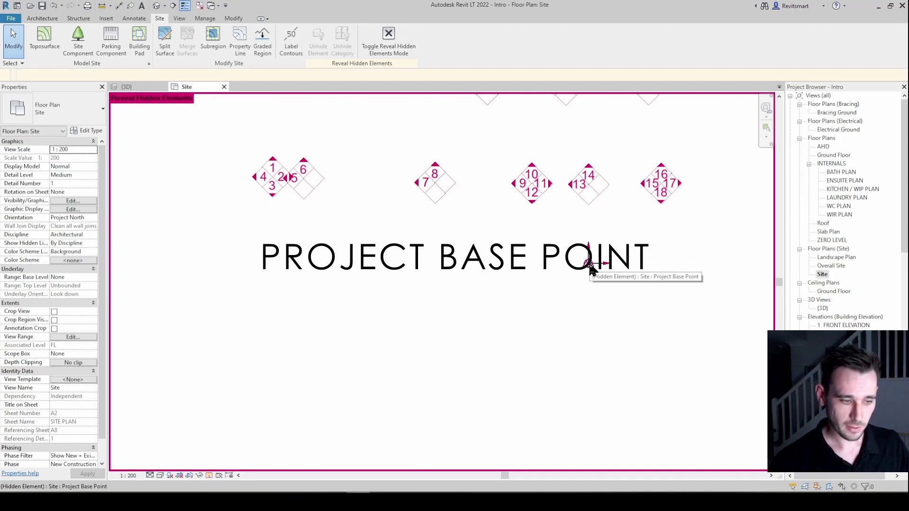
pyautogui.click(589, 264)
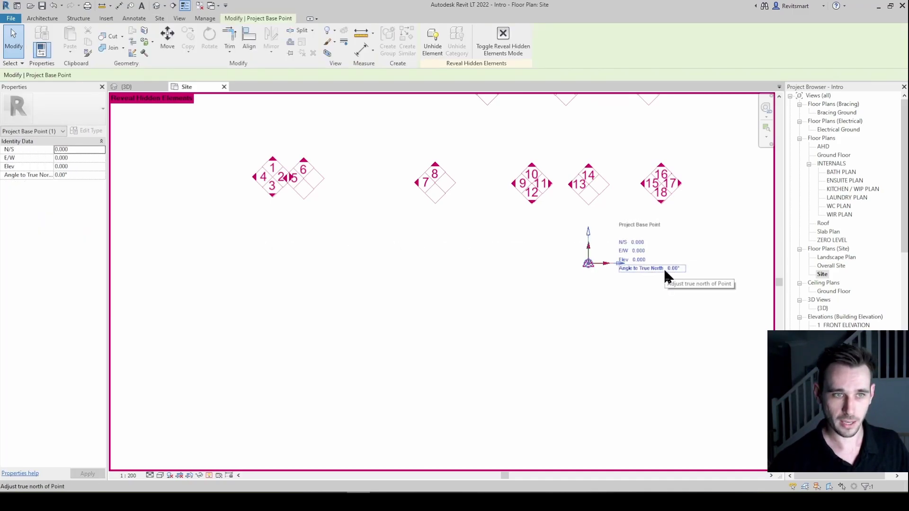
# - Set the project base point's angle to true north to 38.19°, matching the long boundary segment's tagged bearing
pyautogui.scroll(-3, 668, 272)
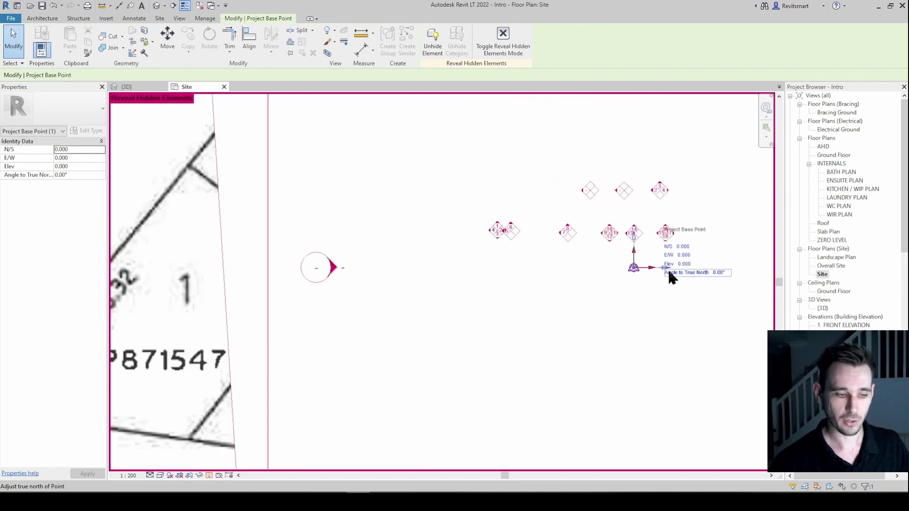
pyautogui.moveTo(212, 213); pyautogui.dragTo(634, 297, button='middle')
pyautogui.scroll(-2, 634, 298)
pyautogui.scroll(-1, 571, 289)
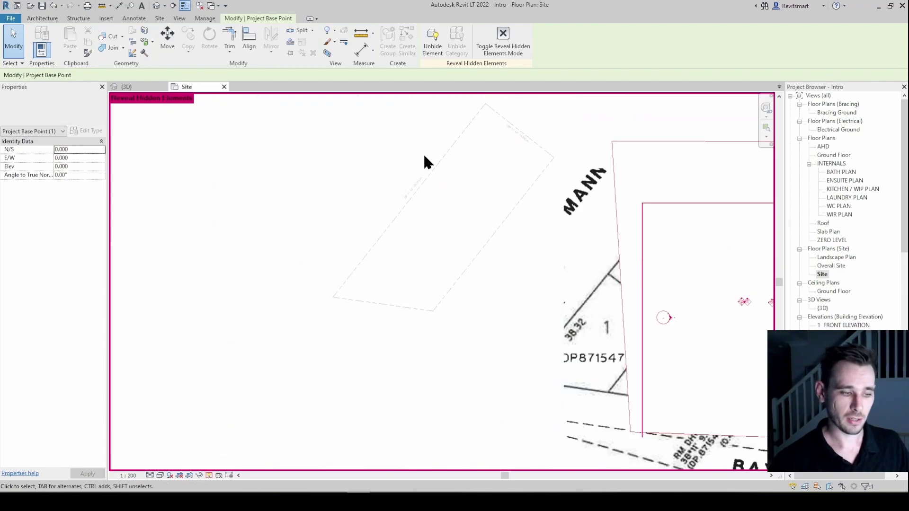
pyautogui.scroll(5, 378, 212)
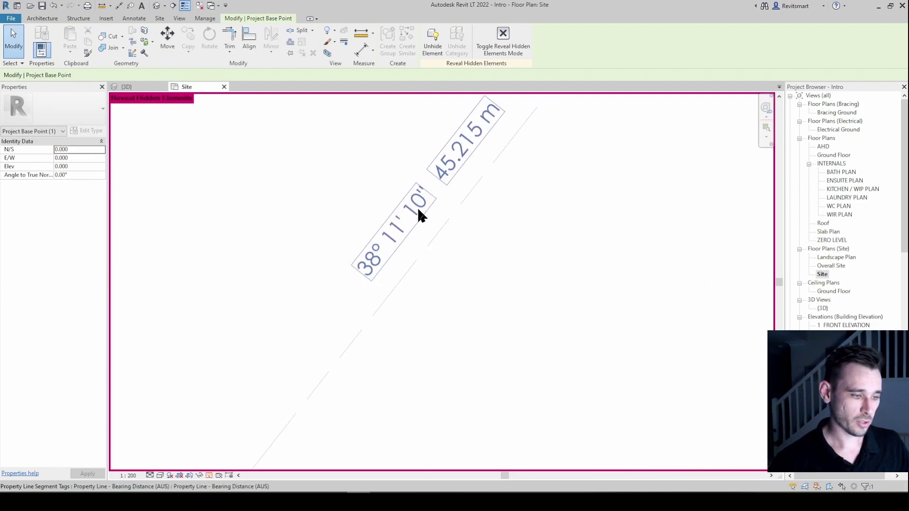
pyautogui.scroll(-6, 417, 207)
pyautogui.moveTo(767, 282); pyautogui.dragTo(405, 247, button='middle')
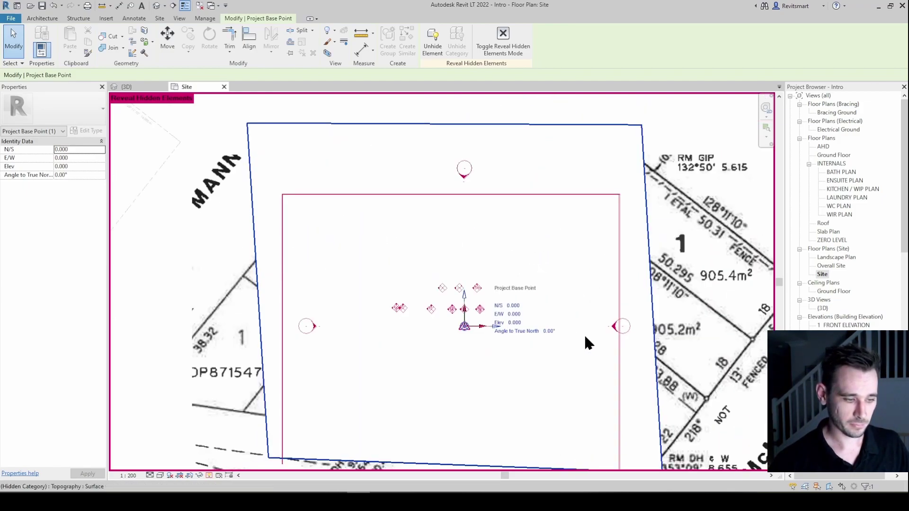
pyautogui.click(541, 333)
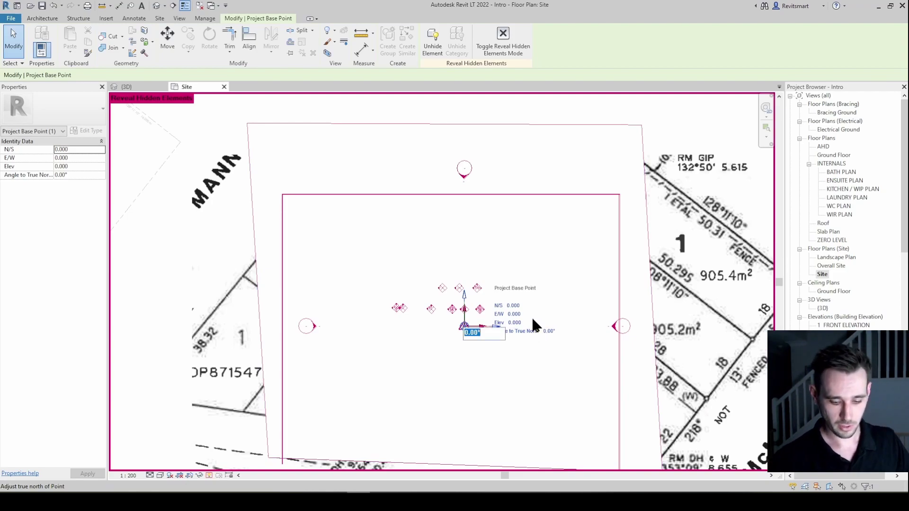
pyautogui.write('38 11 10')
pyautogui.press('Return')
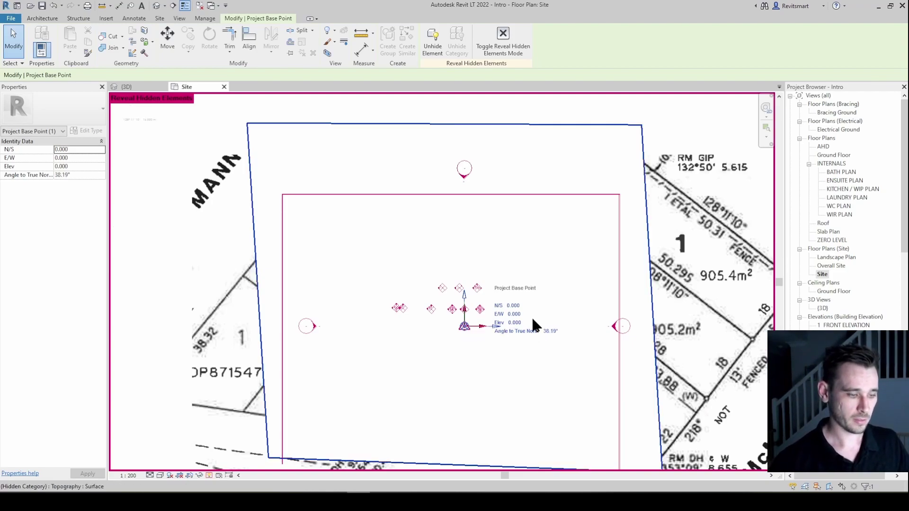
# - Examine the reoriented property line and its tags, and turn off the display of hidden elements
pyautogui.scroll(-2, 557, 277)
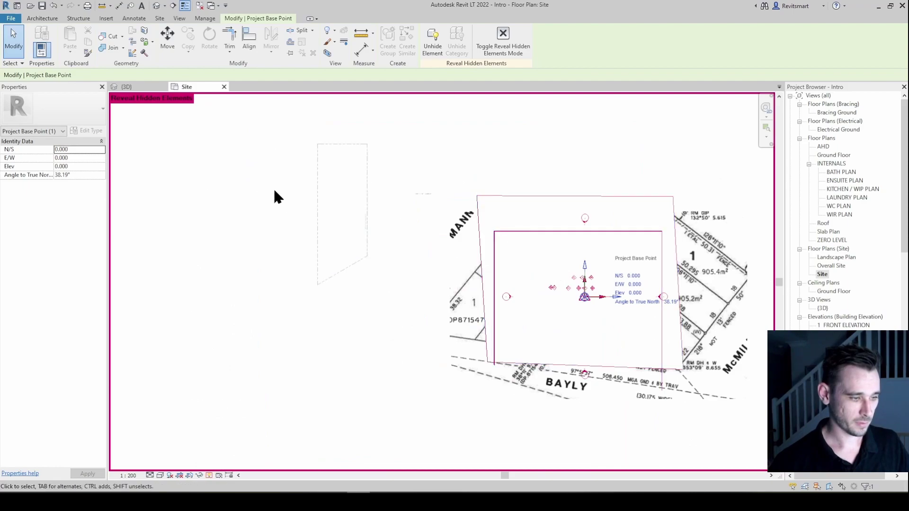
pyautogui.scroll(4, 317, 211)
pyautogui.press('Escape')
pyautogui.scroll(-2, 434, 320)
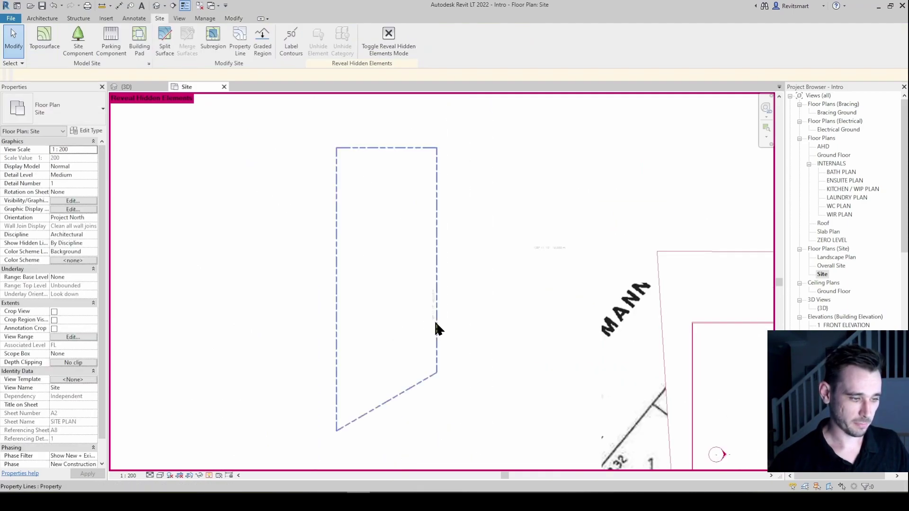
pyautogui.scroll(5, 428, 298)
pyautogui.scroll(-4, 427, 297)
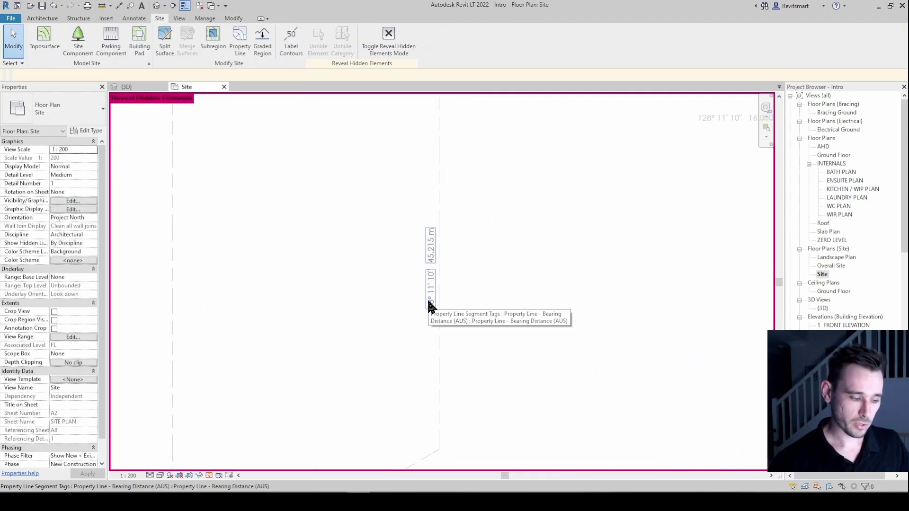
pyautogui.press('r')
pyautogui.press('h')
# - Check the bearing and distance on the long vertical boundary segment's tag
pyautogui.scroll(4, 427, 296)
pyautogui.scroll(-4, 427, 296)
pyautogui.scroll(-3, 483, 284)
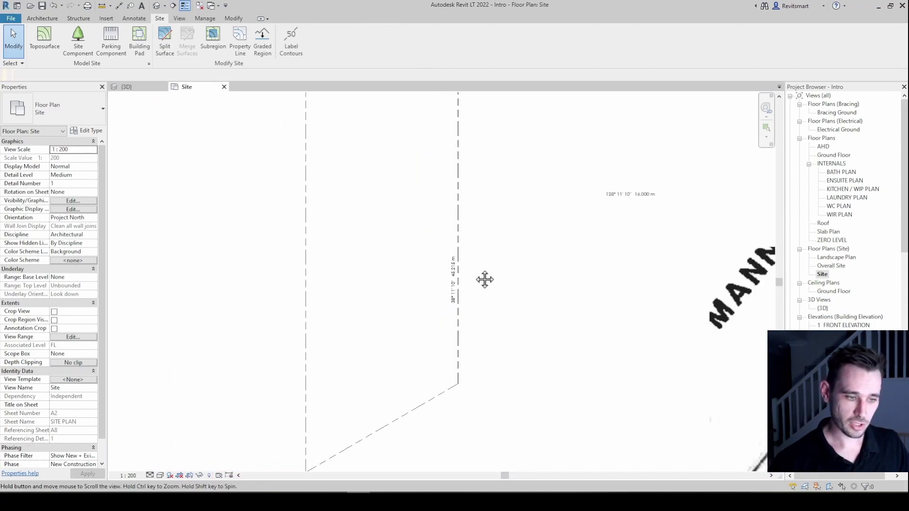
pyautogui.scroll(-2, 417, 255)
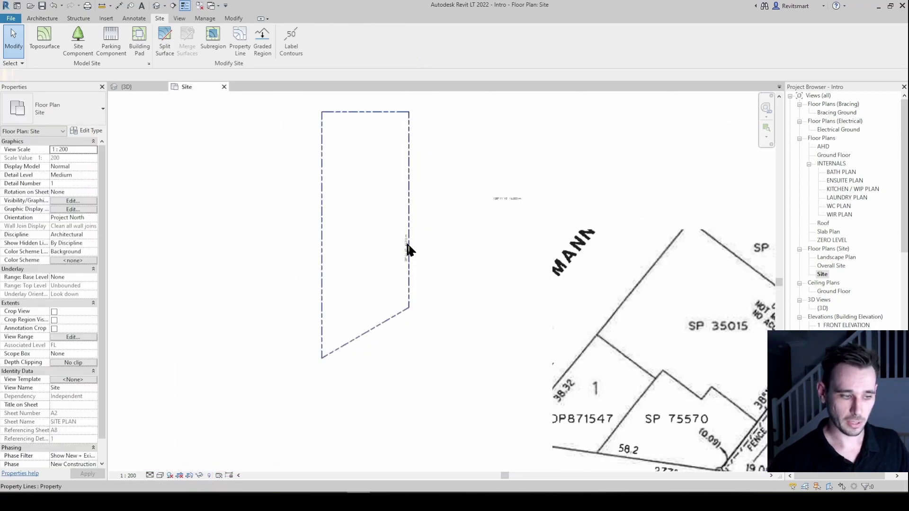
pyautogui.scroll(5, 439, 297)
pyautogui.click(442, 312)
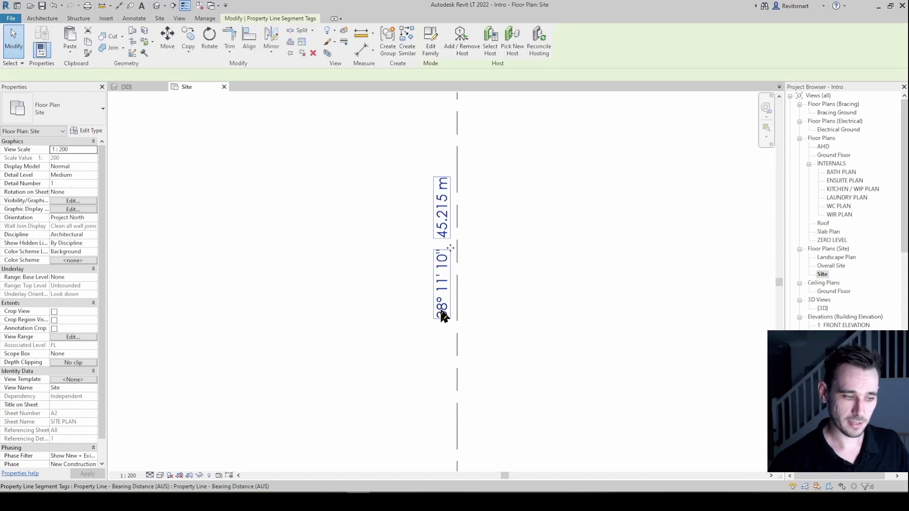
pyautogui.scroll(-5, 442, 289)
pyautogui.press('Escape')
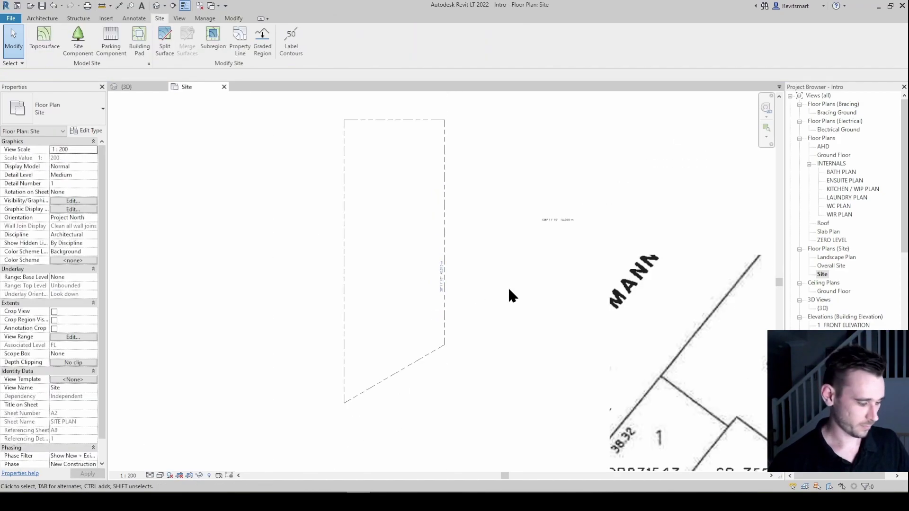
# - Undo the true north angle change and return to the Site view without hidden elements
pyautogui.press('r')
pyautogui.press('h')
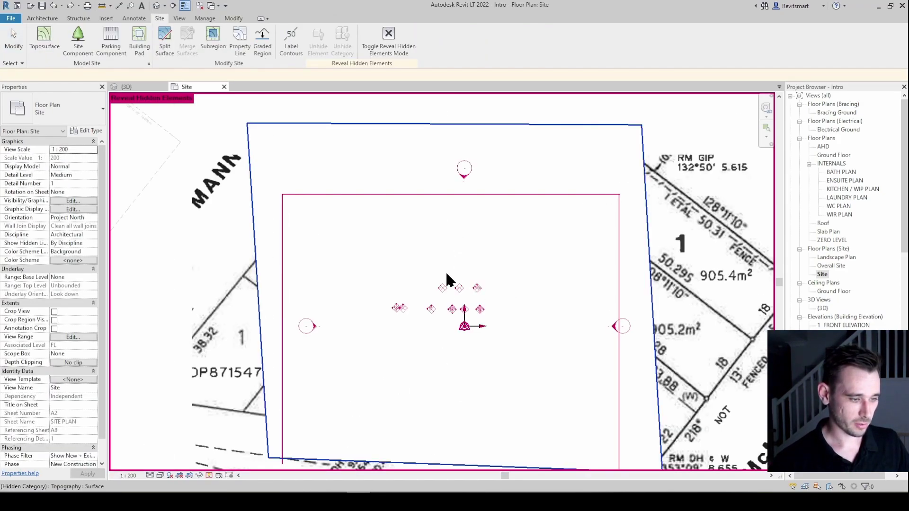
pyautogui.scroll(-1, 290, 229)
pyautogui.moveTo(289, 229); pyautogui.dragTo(573, 271, button='middle')
pyautogui.press('r')
pyautogui.press('h')
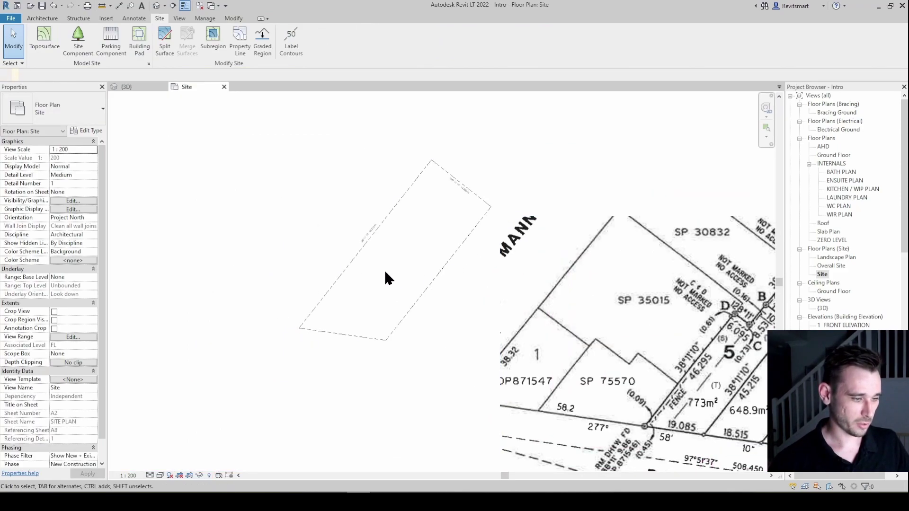
# - Rotate the property line 38.19° about its uppermost corner so its long sides run vertically
pyautogui.scroll(4, 380, 262)
pyautogui.moveTo(413, 229)
pyautogui.mouseDown(button='middle')
pyautogui.moveTo(428, 265)
pyautogui.moveTo(414, 222)
pyautogui.mouseUp(button='middle')
pyautogui.click(397, 209)
pyautogui.scroll(-1, 408, 224)
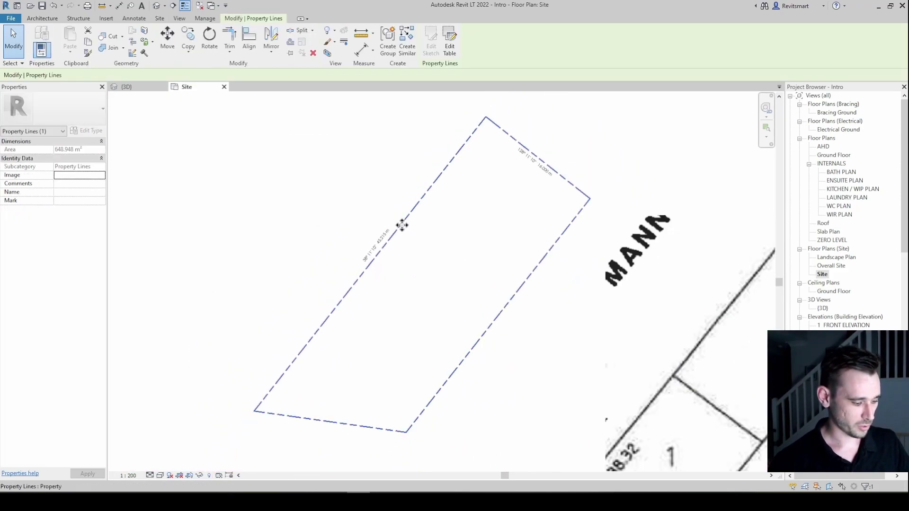
pyautogui.press('r')
pyautogui.press('o')
pyautogui.press('space')
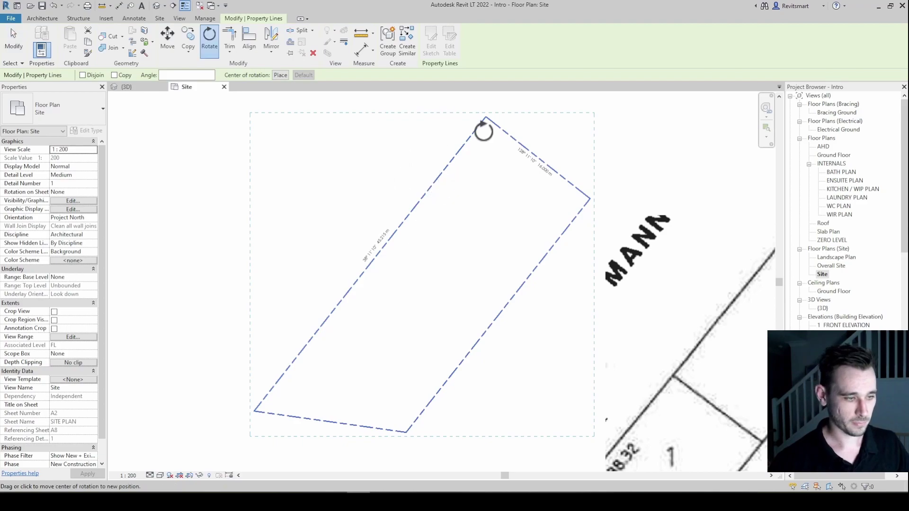
pyautogui.click(459, 174)
pyautogui.click(485, 232)
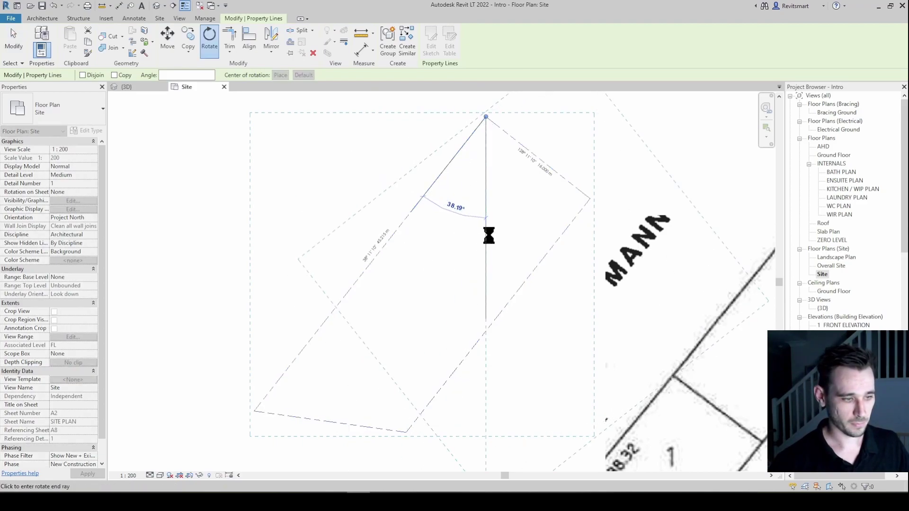
pyautogui.scroll(2, 501, 213)
pyautogui.scroll(-2, 232, 311)
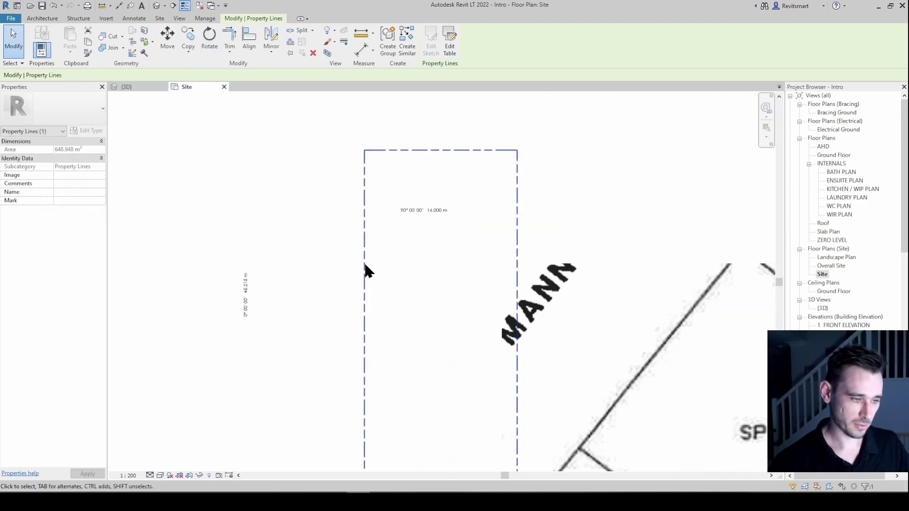
pyautogui.click(438, 179)
pyautogui.scroll(2, 434, 172)
pyautogui.press('t')
pyautogui.press('g')
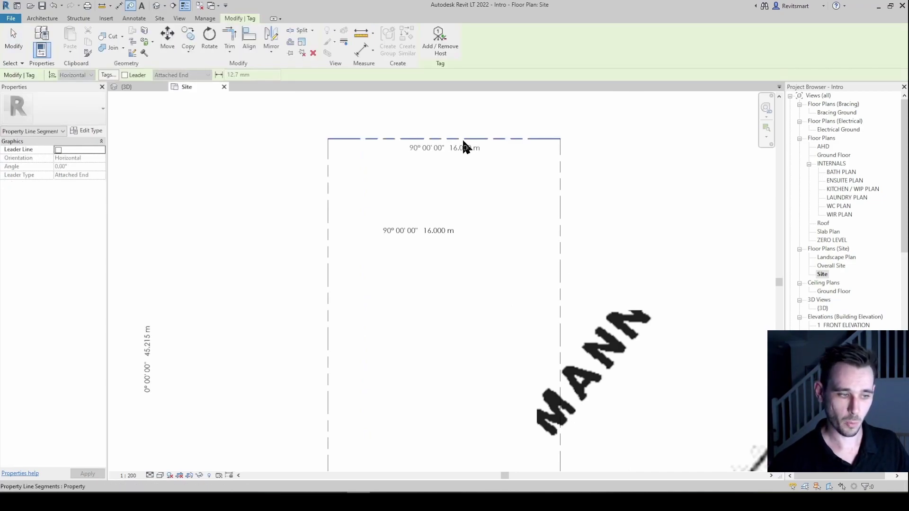
pyautogui.scroll(-3, 445, 144)
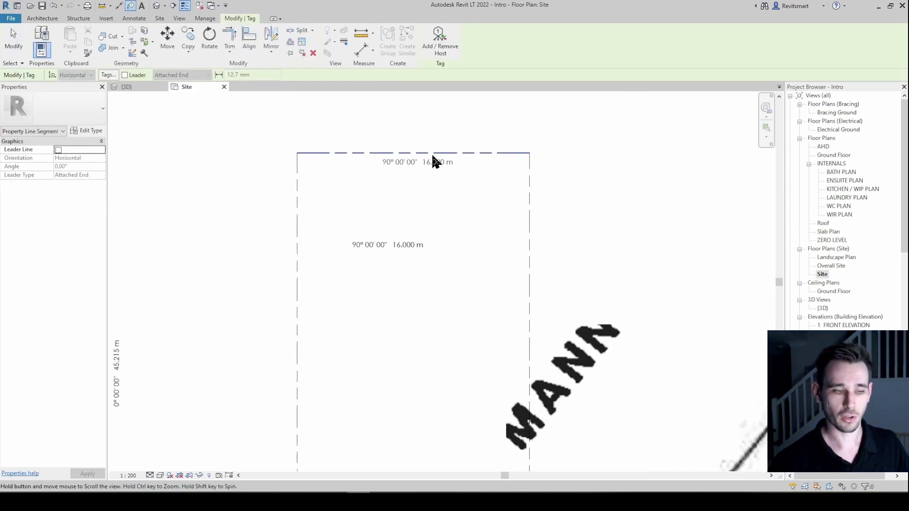
pyautogui.press('Escape')
# - Delete the displaced 90° 00' 00" tag of the boundary's upper segment
pyautogui.click(362, 204)
pyautogui.press('d')
pyautogui.press('e')
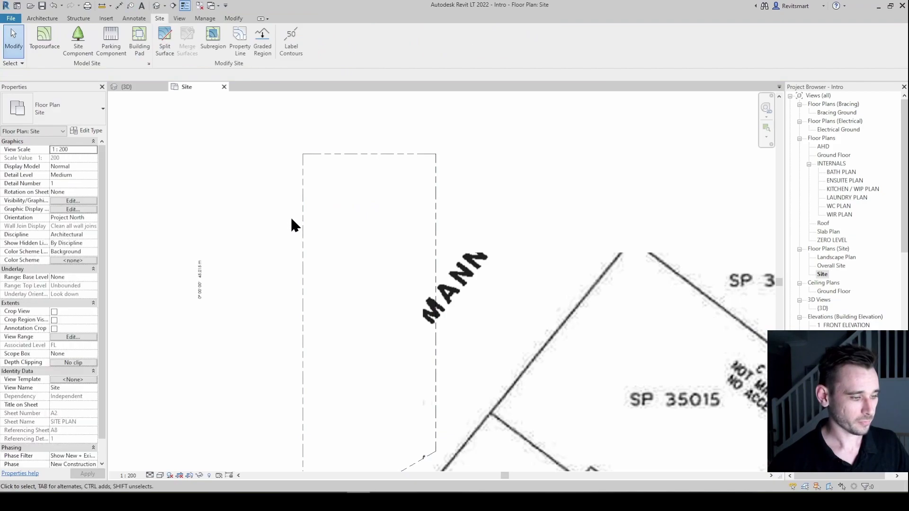
# - Move the 0° 00' 00" tag close beside the outer side of the boundary's left long segment
pyautogui.moveTo(302, 218); pyautogui.dragTo(227, 179)
pyautogui.scroll(-3, 251, 146)
pyautogui.click(330, 209)
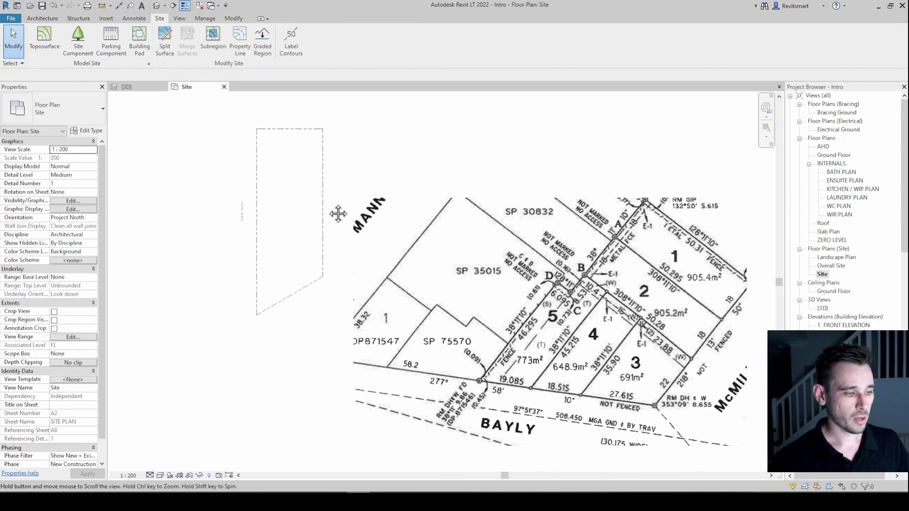
pyautogui.moveTo(330, 210); pyautogui.dragTo(294, 213, button='middle')
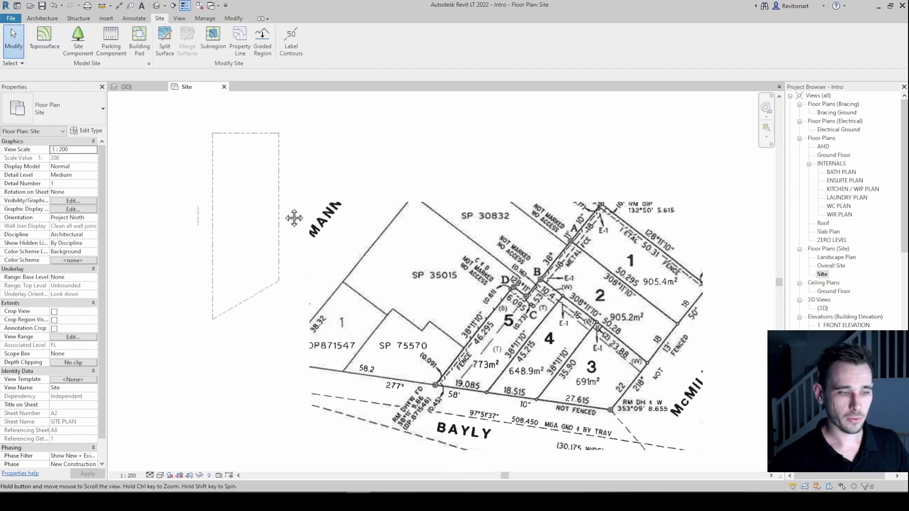
pyautogui.scroll(4, 208, 225)
pyautogui.moveTo(224, 216); pyautogui.dragTo(247, 232)
pyautogui.click(326, 227)
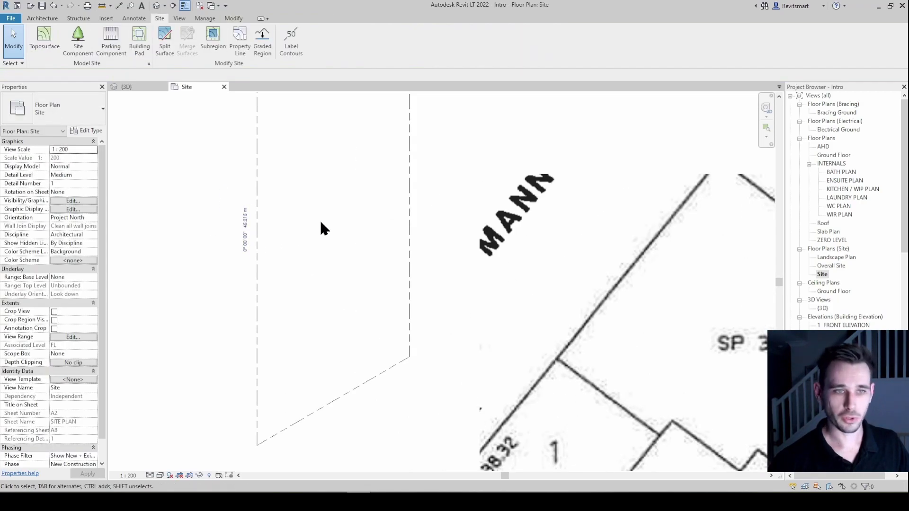
# - Compare the rotated boundary and its tag with lot 4's bearings on the survey plan image
pyautogui.scroll(-1, 349, 217)
pyautogui.moveTo(349, 217); pyautogui.dragTo(264, 199, button='middle')
pyautogui.scroll(-2, 359, 266)
pyautogui.rightClick(358, 264)
pyautogui.click(355, 238)
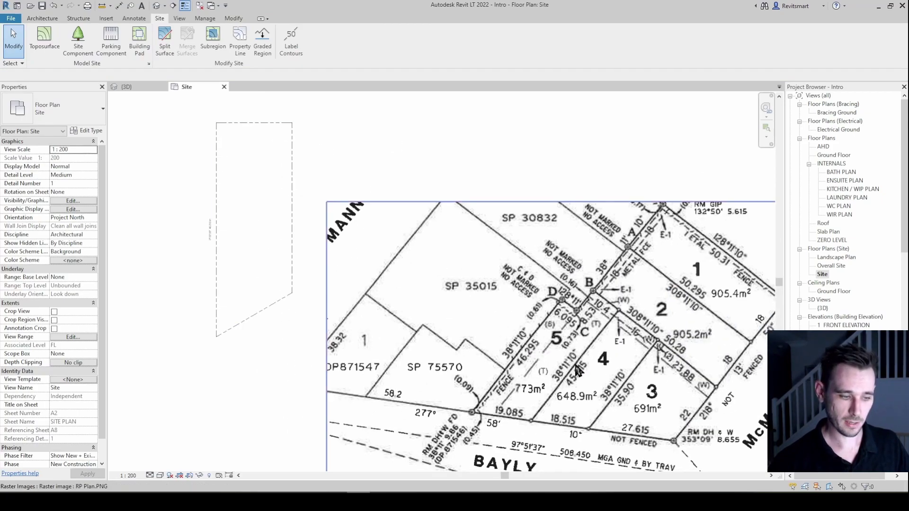
# - Examine lot 4's side and street boundary bearings and lengths on the survey plan image, alongside neighbouring lots 3 and 5
pyautogui.scroll(1, 575, 364)
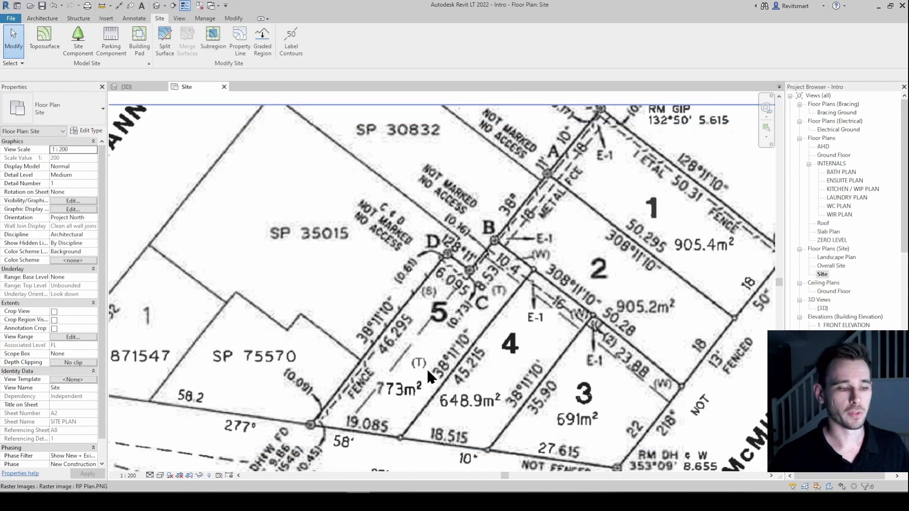
pyautogui.scroll(-3, 532, 338)
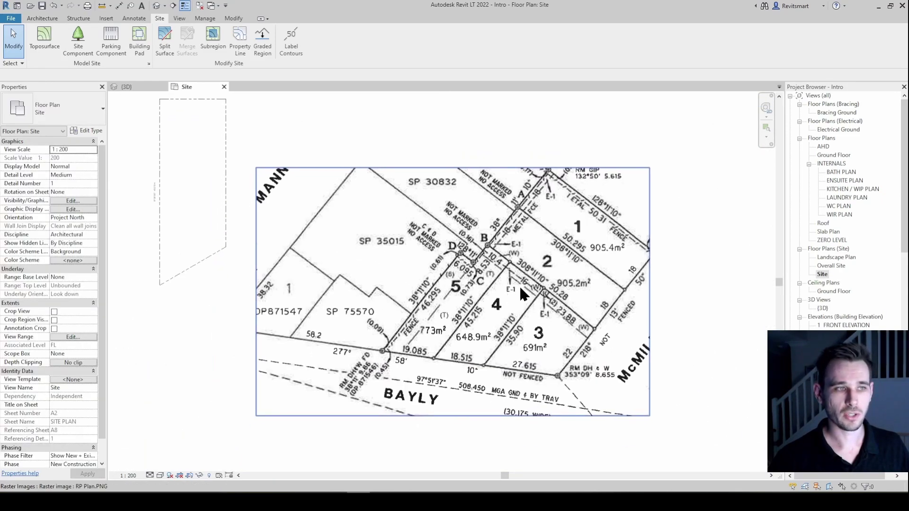
pyautogui.scroll(3, 493, 280)
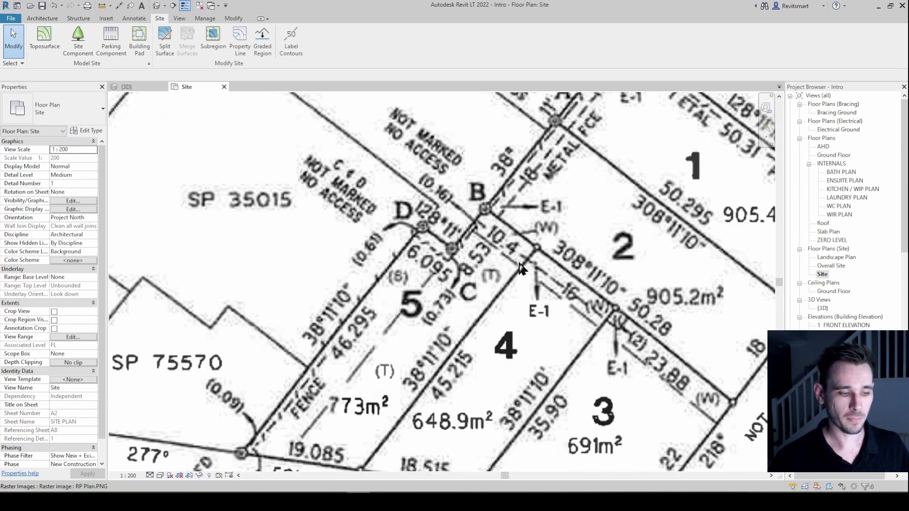
pyautogui.moveTo(526, 272); pyautogui.dragTo(543, 240, button='middle')
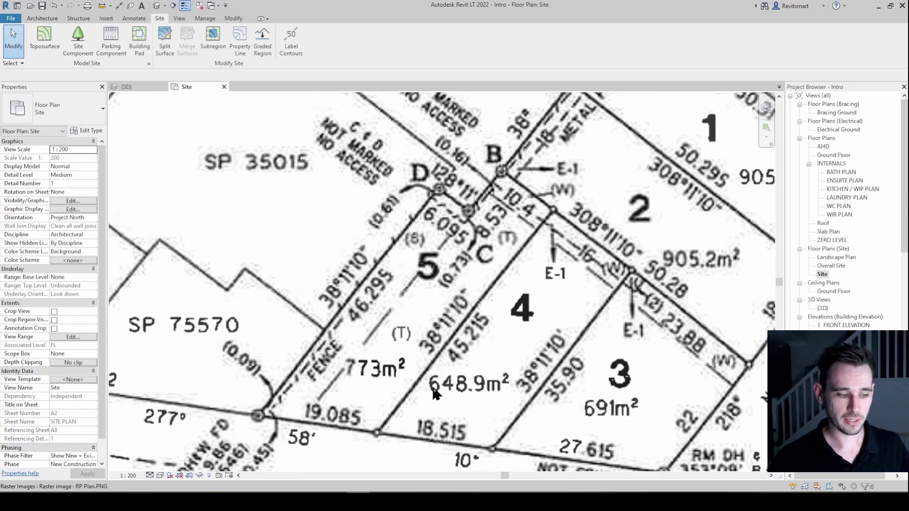
pyautogui.scroll(-4, 435, 393)
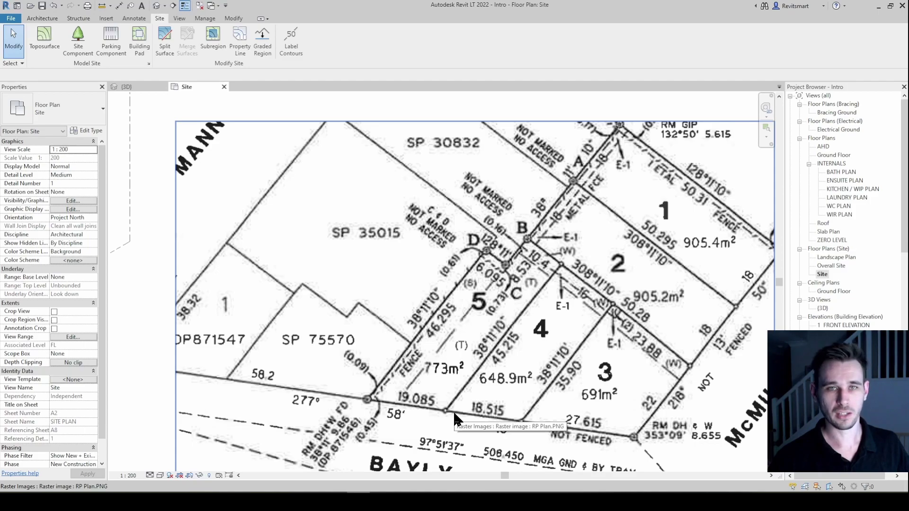
pyautogui.scroll(-4, 447, 403)
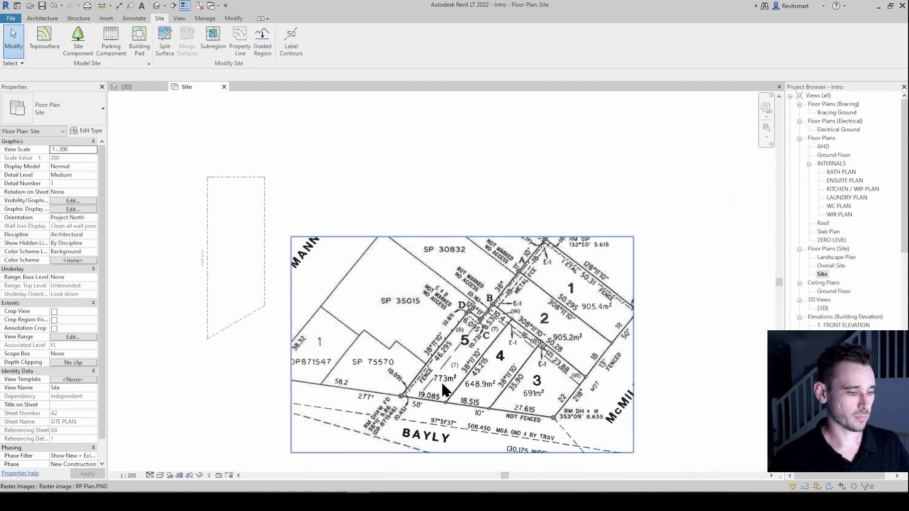
pyautogui.scroll(3, 510, 363)
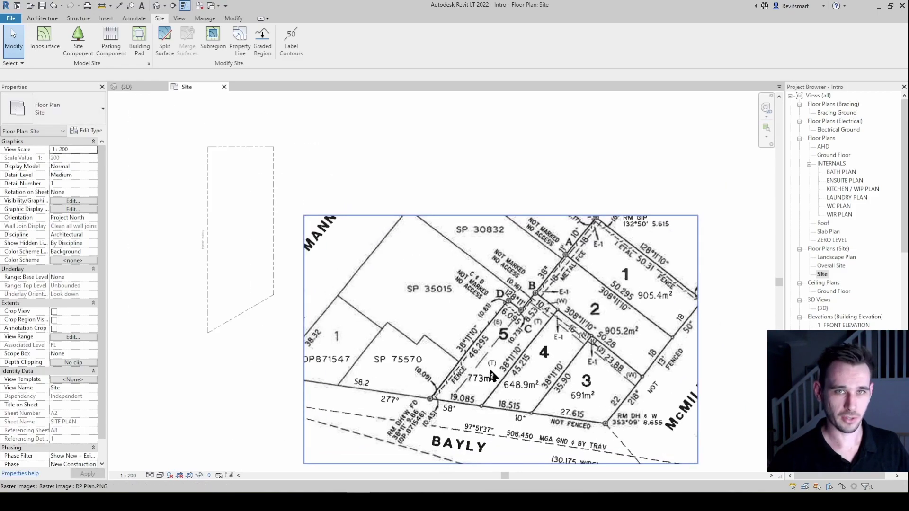
pyautogui.moveTo(505, 374); pyautogui.dragTo(487, 360, button='middle')
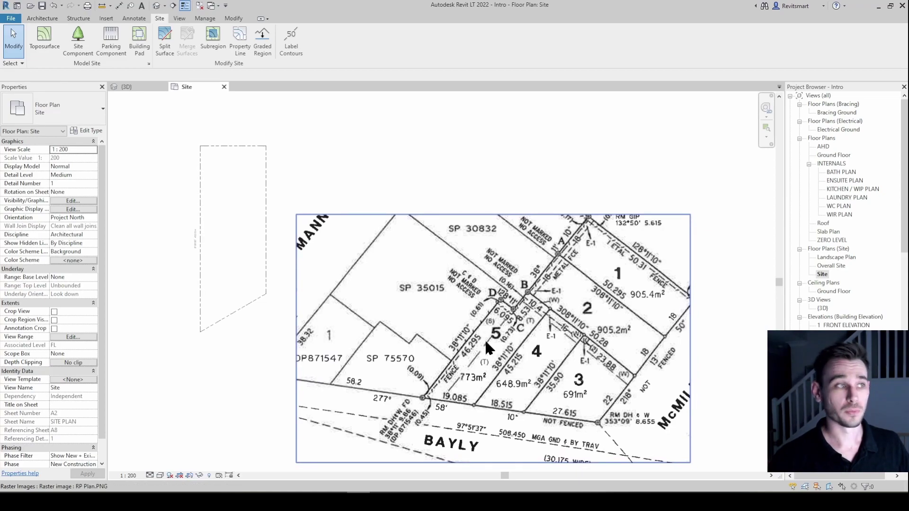